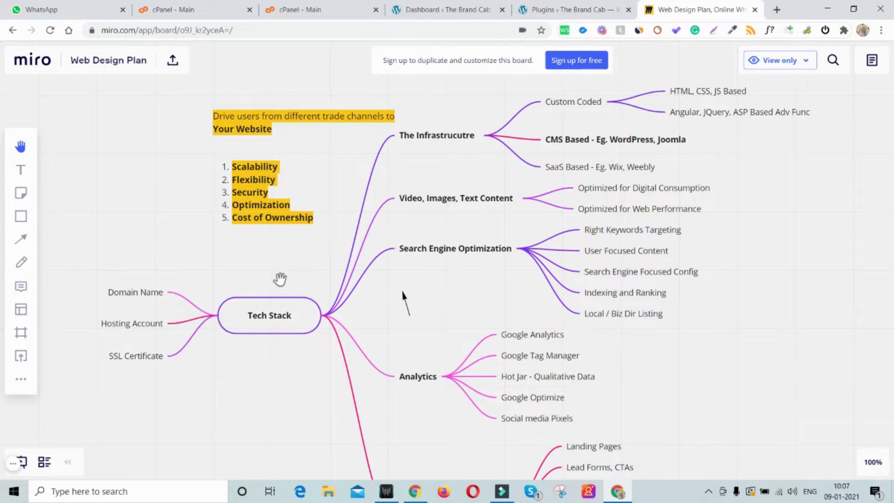
# - Review the Web Design Plan mind map from the Tech Stack through the Marketing, Content and UX/UI/CxD Design stacks
pyautogui.moveTo(269, 393); pyautogui.dragTo(261, 80)
pyautogui.moveTo(259, 470); pyautogui.dragTo(269, 94)
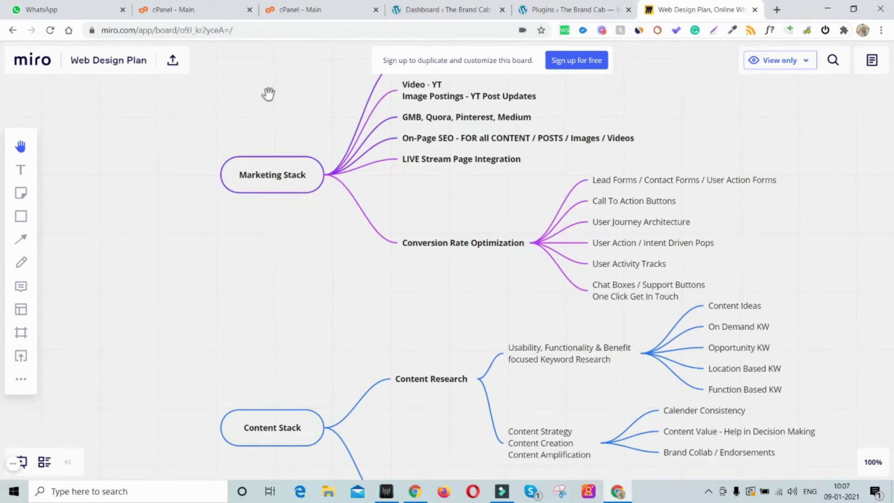
pyautogui.moveTo(320, 350); pyautogui.dragTo(301, 143)
pyautogui.moveTo(315, 379); pyautogui.dragTo(314, 215)
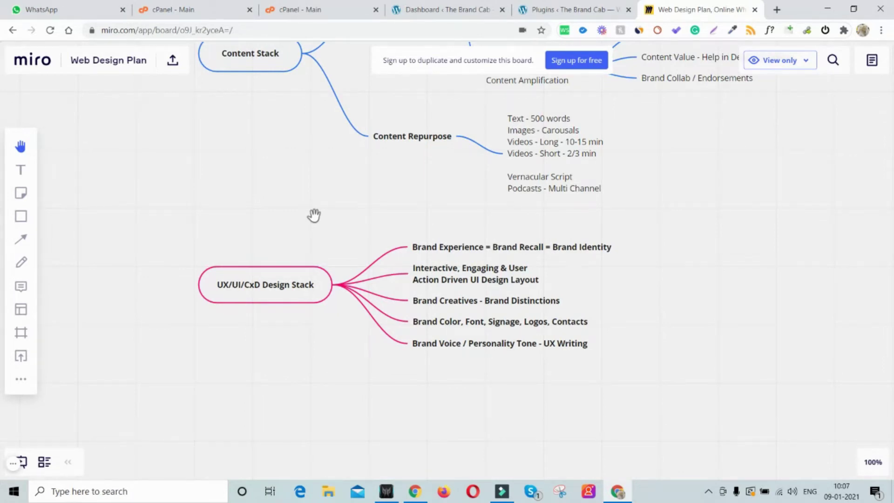
pyautogui.scroll(3, 317, 233)
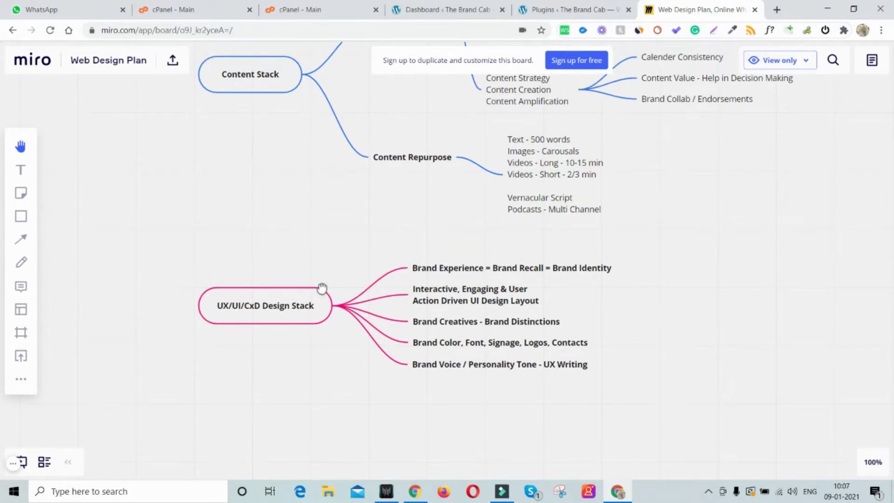
pyautogui.scroll(-4, 321, 323)
pyautogui.scroll(7, 339, 319)
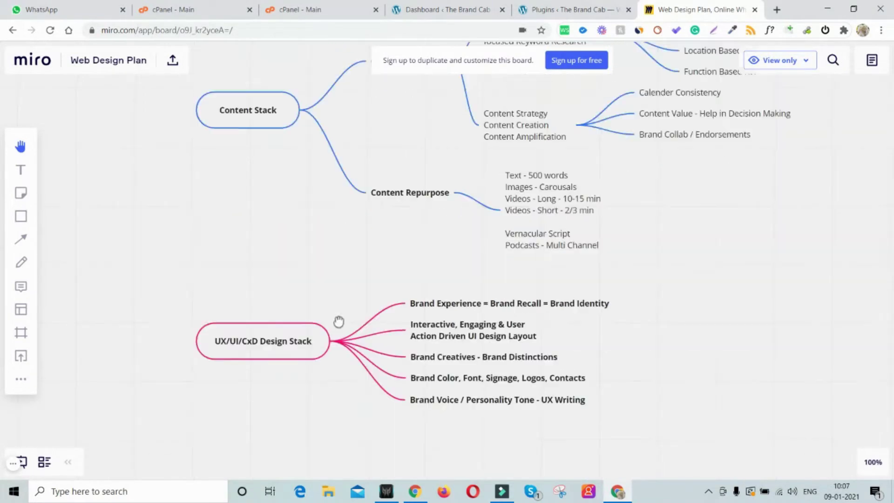
pyautogui.moveTo(329, 218); pyautogui.dragTo(329, 423)
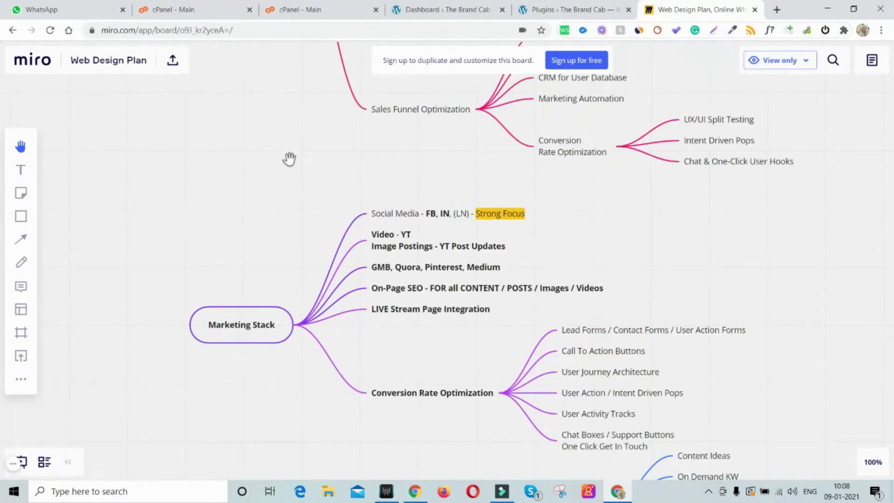
pyautogui.moveTo(289, 160); pyautogui.dragTo(281, 430)
pyautogui.moveTo(245, 152); pyautogui.dragTo(262, 158)
pyautogui.moveTo(242, 75); pyautogui.dragTo(301, 245)
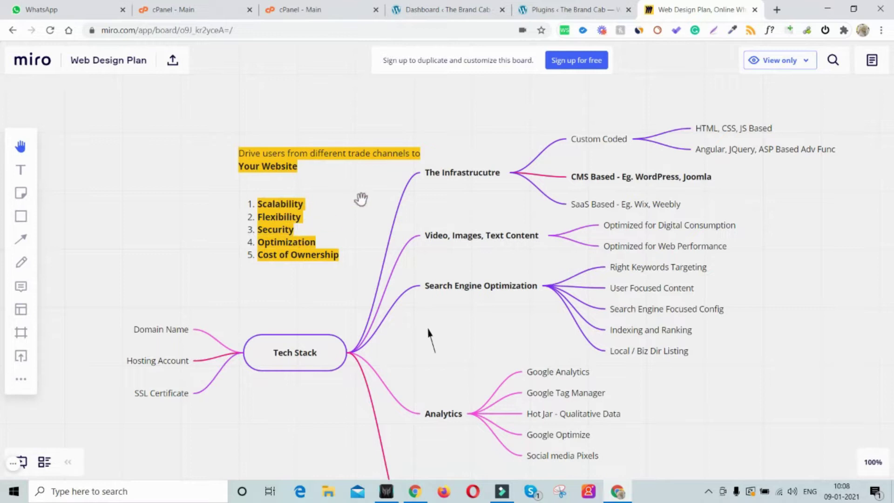
pyautogui.moveTo(356, 221); pyautogui.dragTo(334, 167)
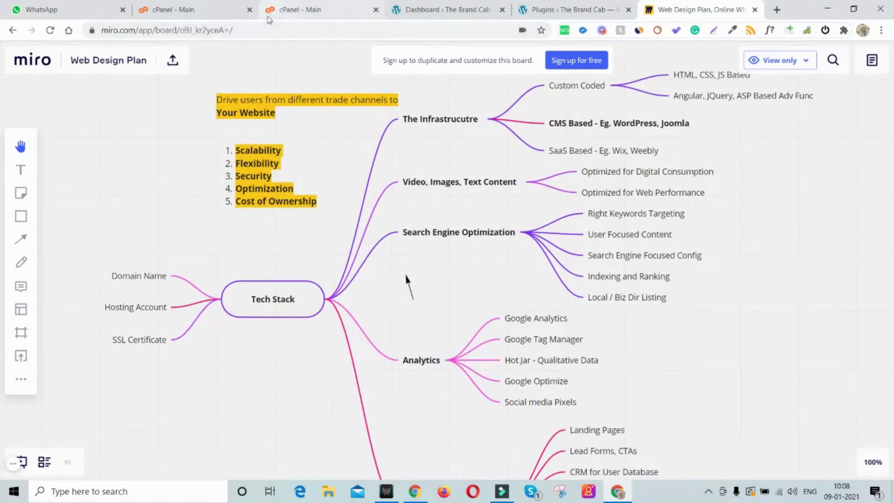
# - Switch to the WordPress admin's installed plugins list and open the page for adding new plugins
pyautogui.click(552, 11)
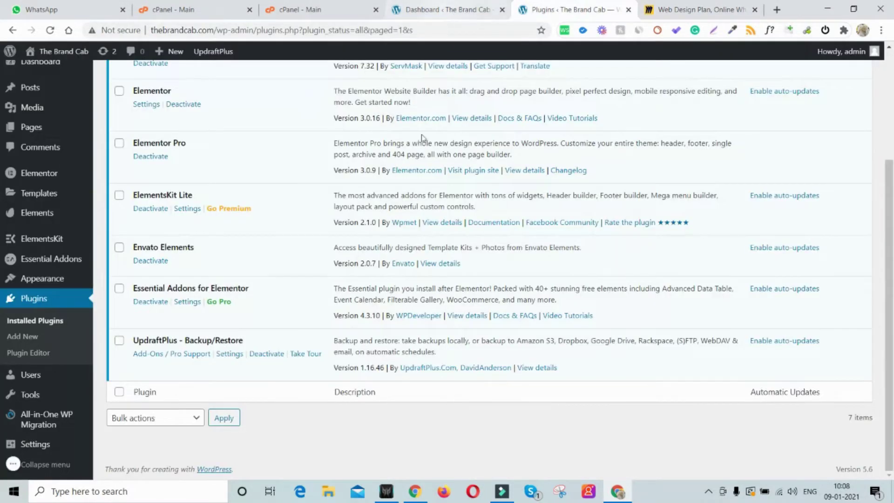
pyautogui.click(442, 10)
pyautogui.click(558, 10)
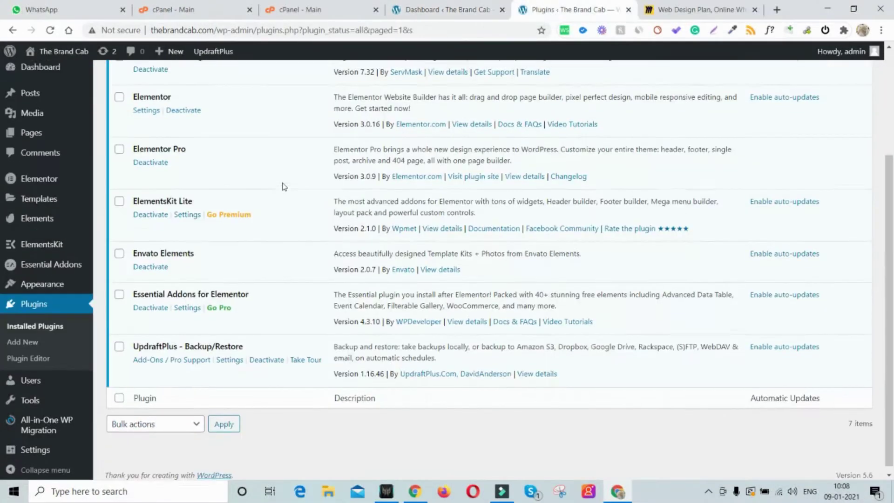
pyautogui.scroll(4, 233, 153)
pyautogui.click(174, 80)
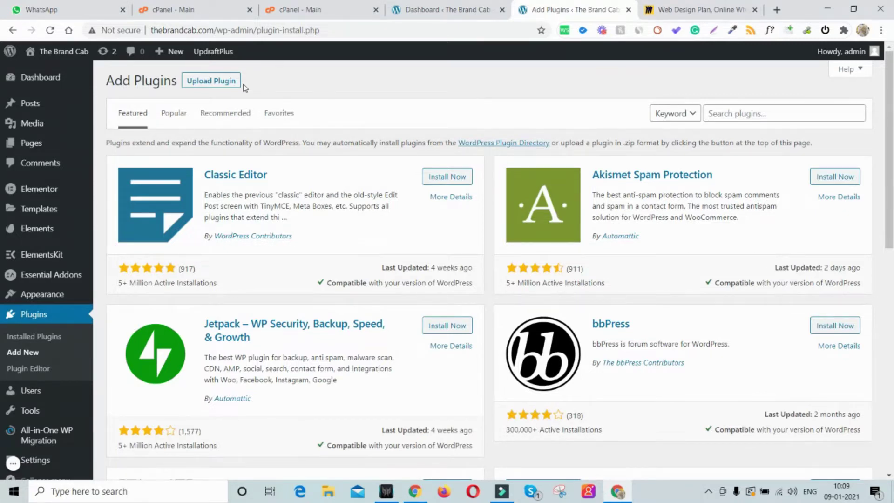
# - Switch to cPanel, search its functions for "back", and view the restore types offered in the Backup Wizard before returning to the home page
pyautogui.click(287, 11)
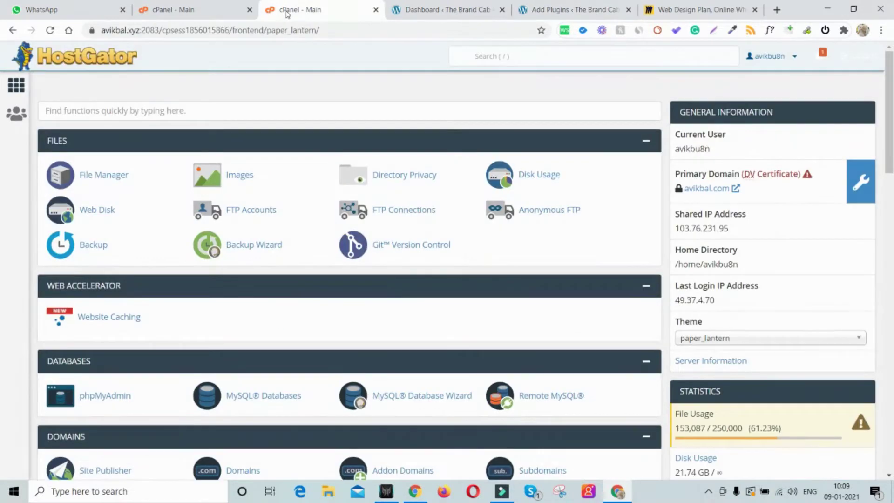
pyautogui.click(230, 113)
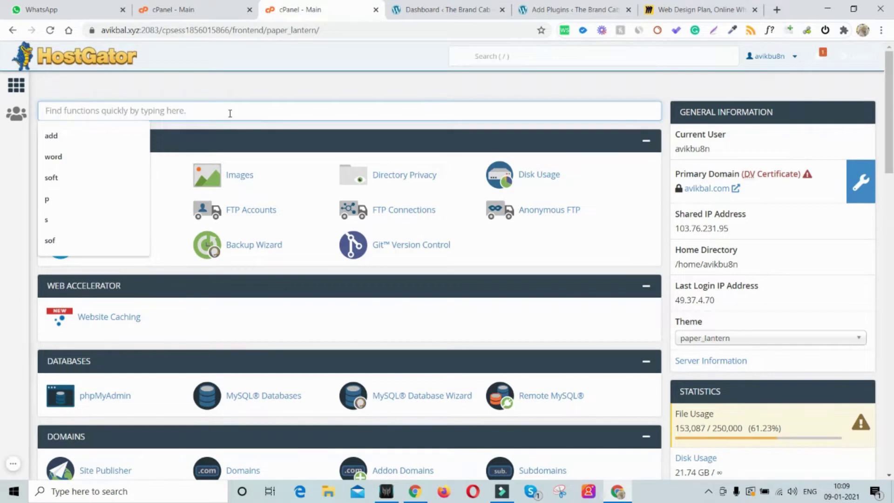
pyautogui.write('back')
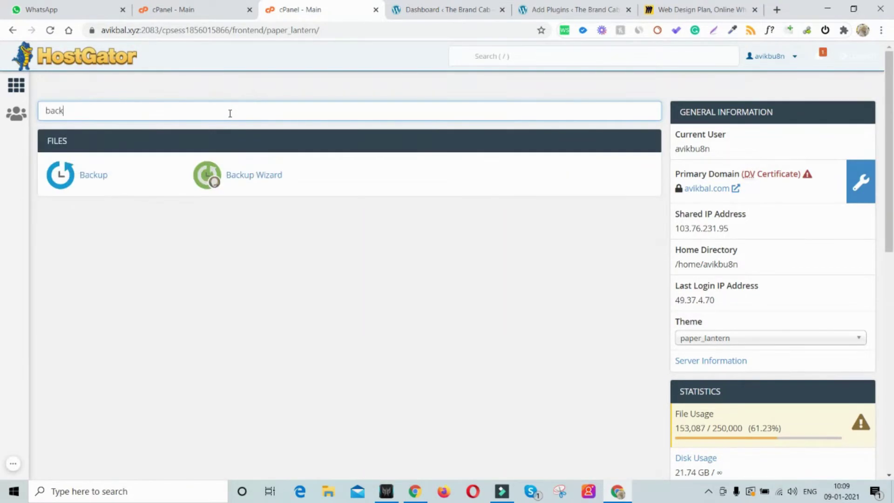
pyautogui.click(266, 183)
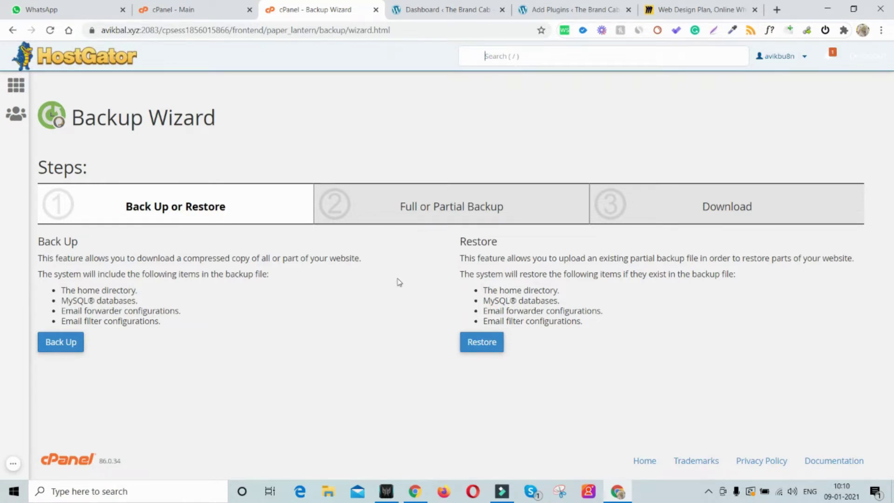
pyautogui.click(481, 344)
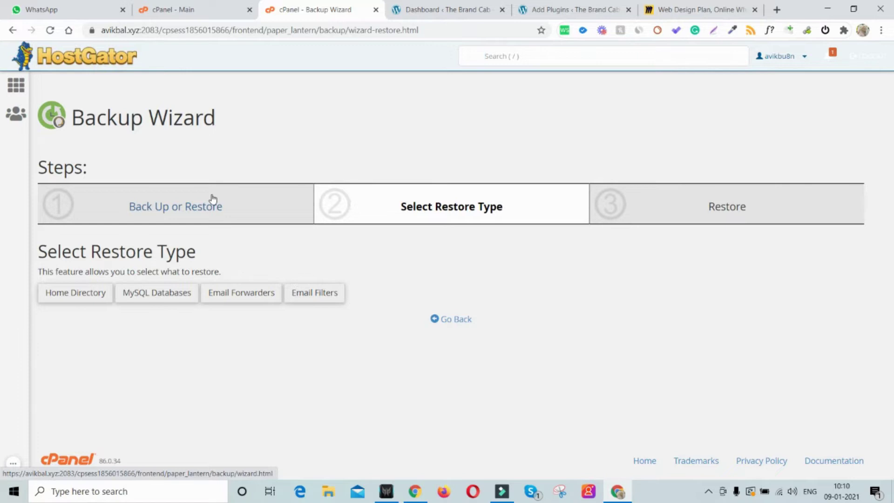
pyautogui.click(106, 57)
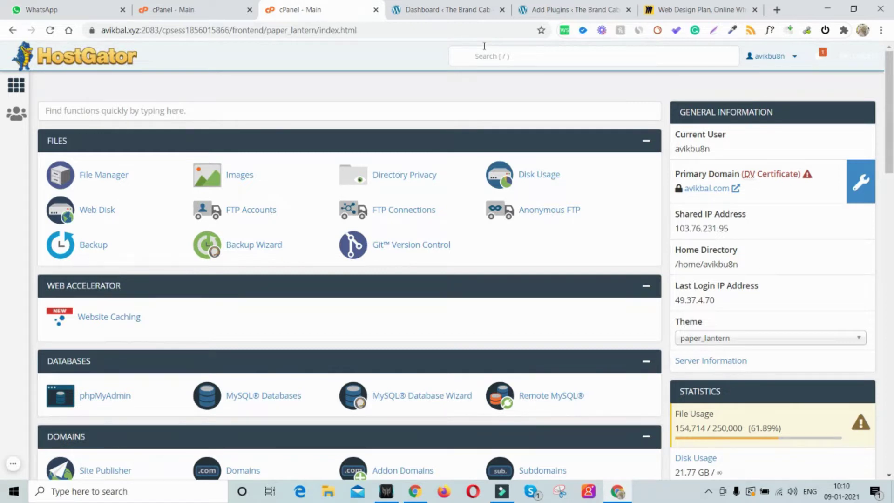
# - Switch back to the WordPress Add Plugins page and search the plugin directory for "backup"
pyautogui.click(449, 8)
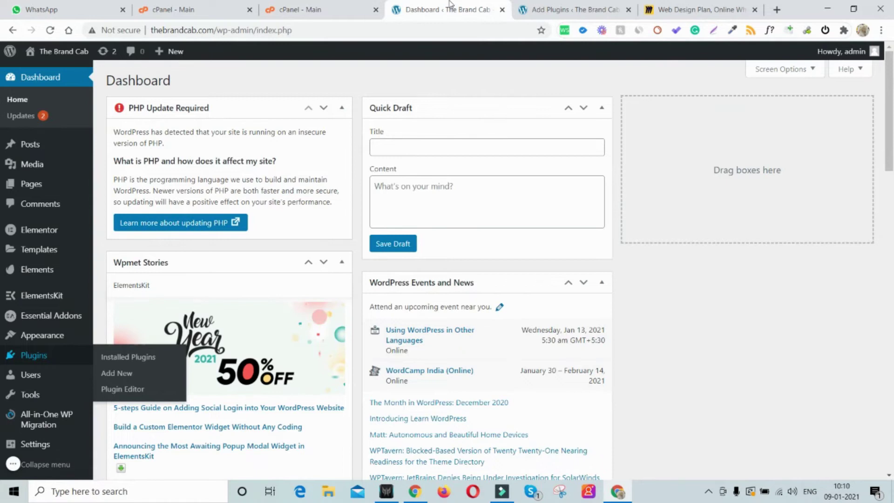
pyautogui.click(336, 11)
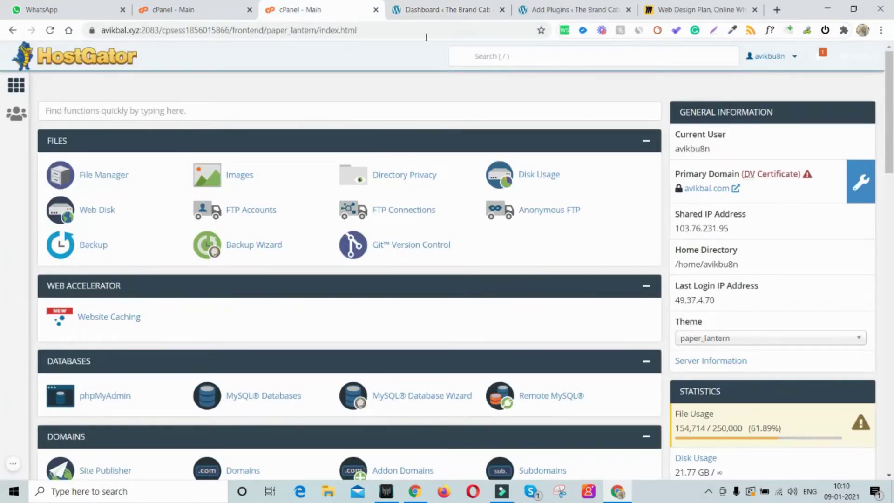
pyautogui.click(431, 11)
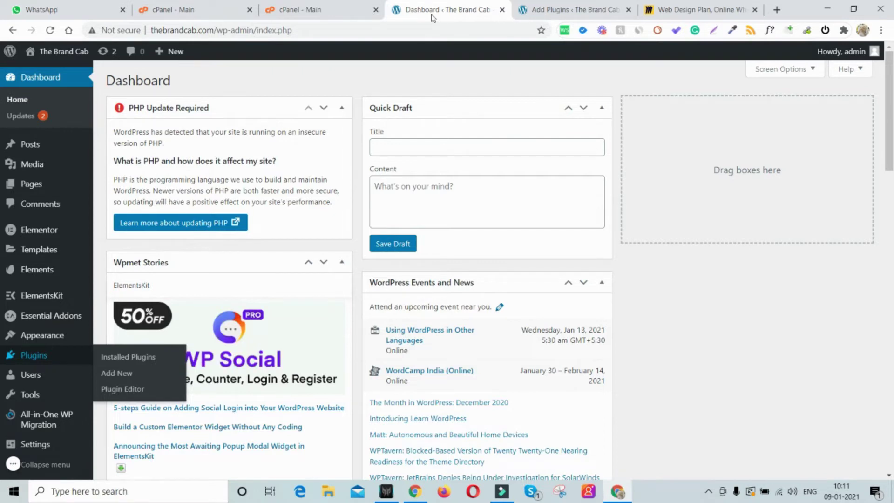
pyautogui.click(588, 6)
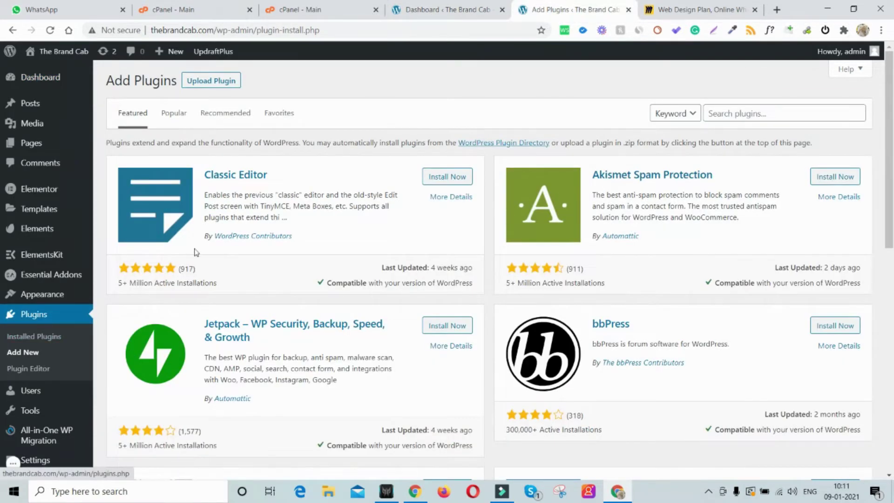
pyautogui.click(730, 108)
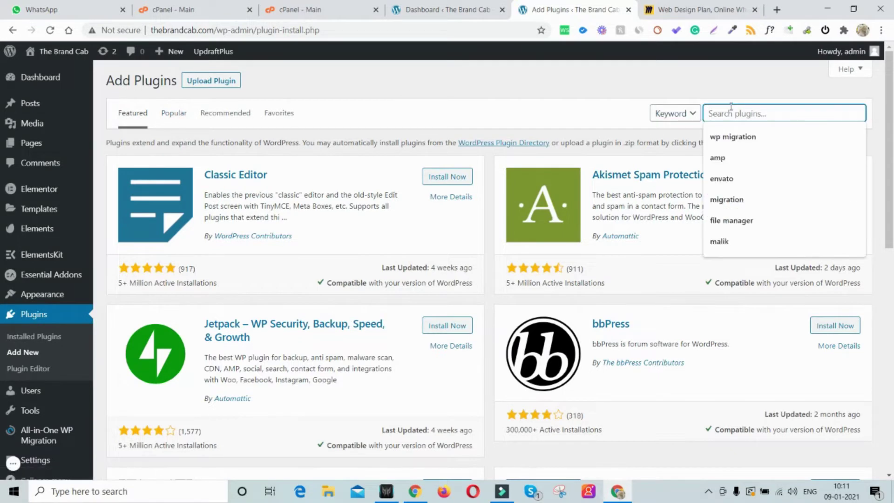
pyautogui.write('backup')
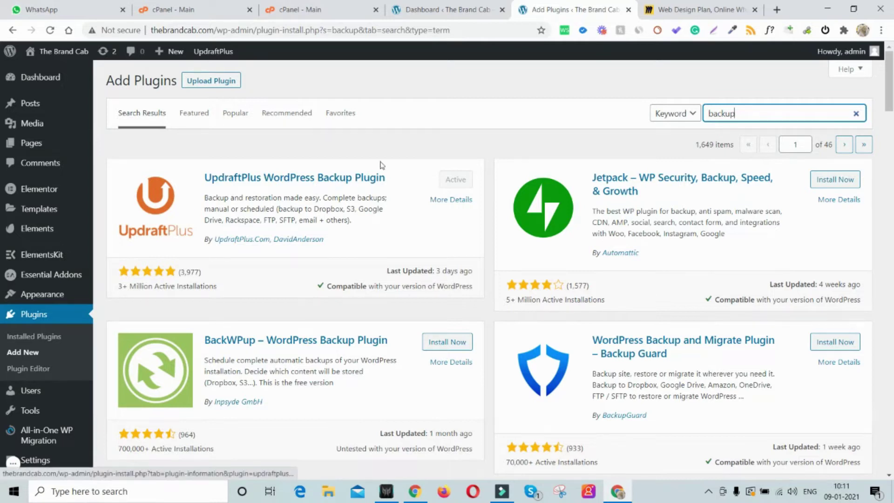
# - Examine the backup plugin search results, comparing UpdraftPlus with All-in-One WP Migration and the other options
pyautogui.scroll(-5, 414, 203)
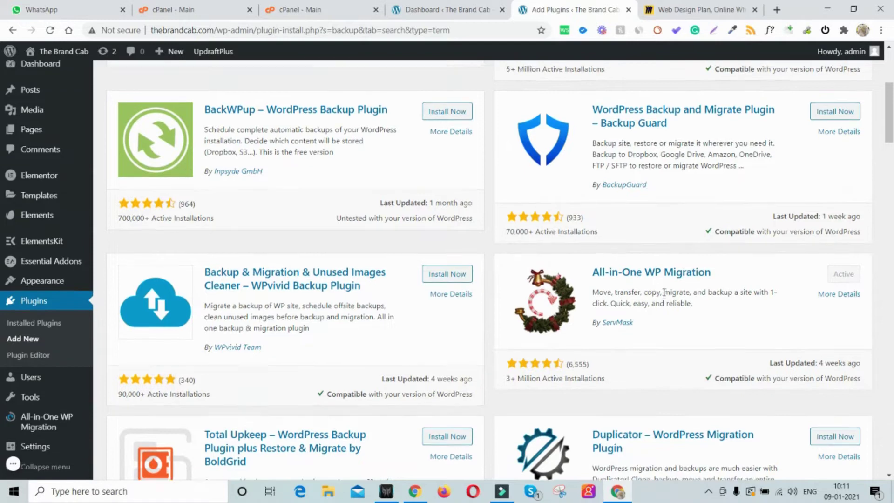
pyautogui.scroll(5, 664, 292)
pyautogui.scroll(-5, 213, 300)
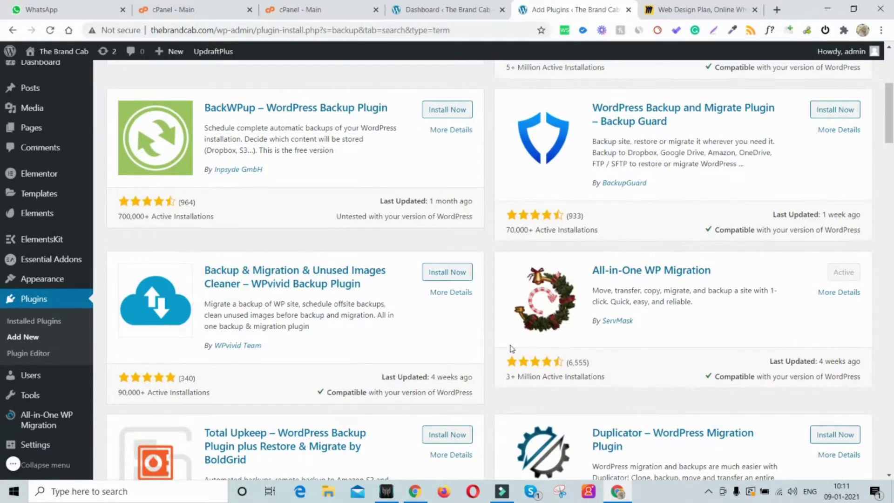
pyautogui.scroll(5, 511, 350)
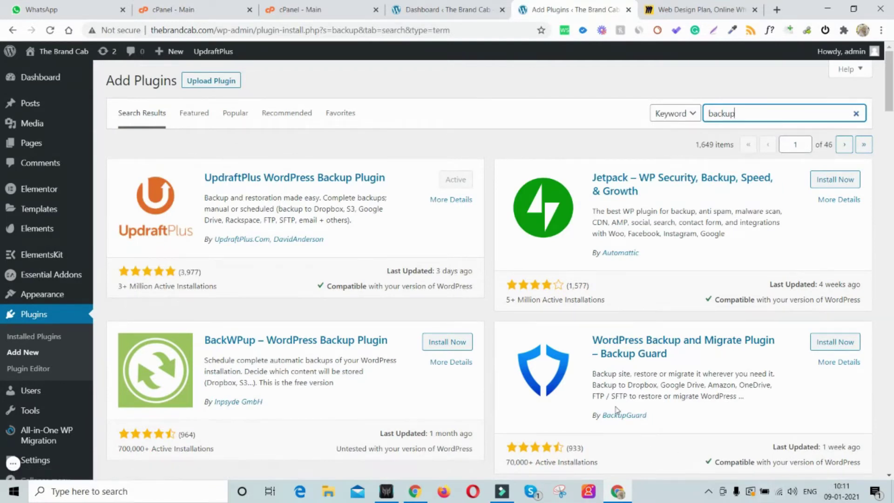
pyautogui.scroll(-4, 610, 400)
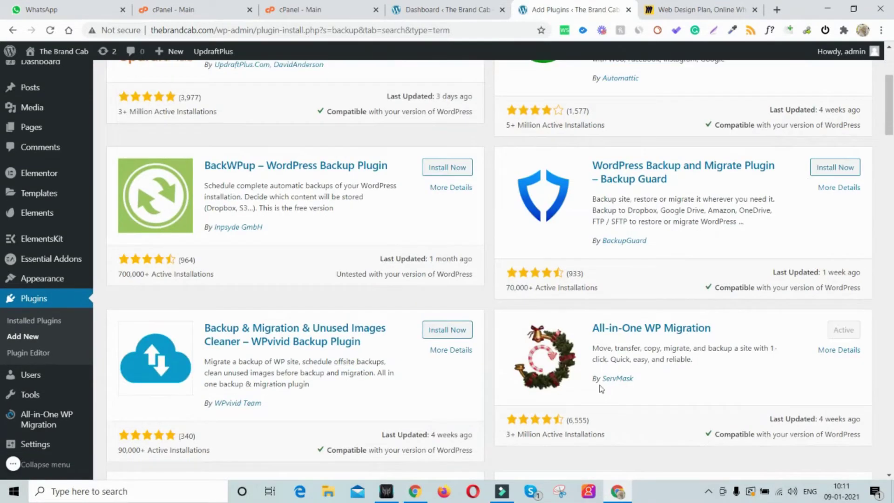
pyautogui.scroll(3, 601, 388)
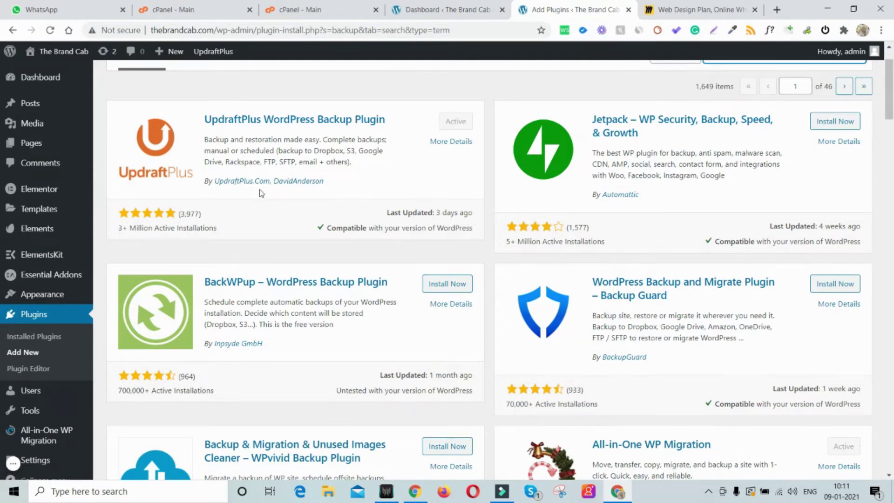
pyautogui.scroll(1, 261, 192)
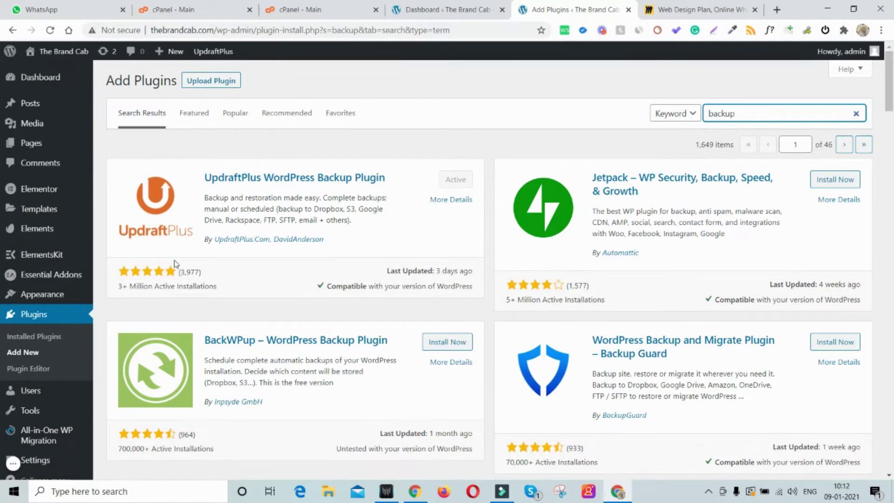
pyautogui.scroll(-5, 416, 250)
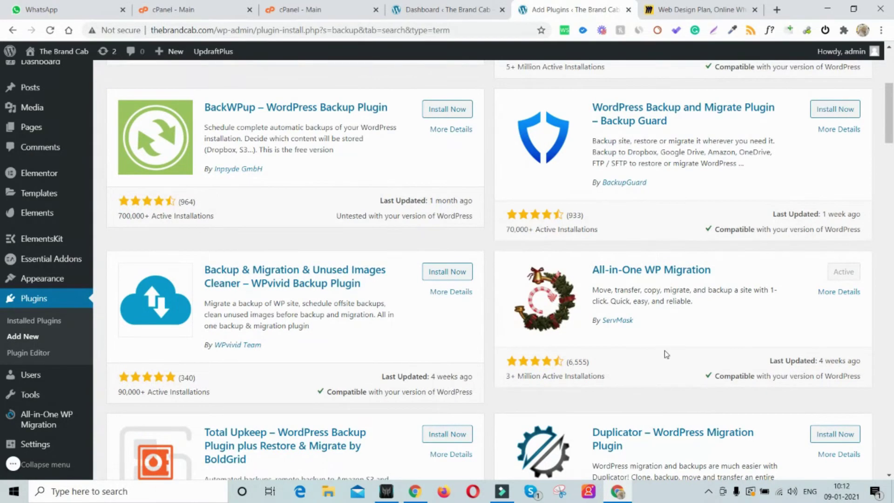
pyautogui.scroll(1, 663, 350)
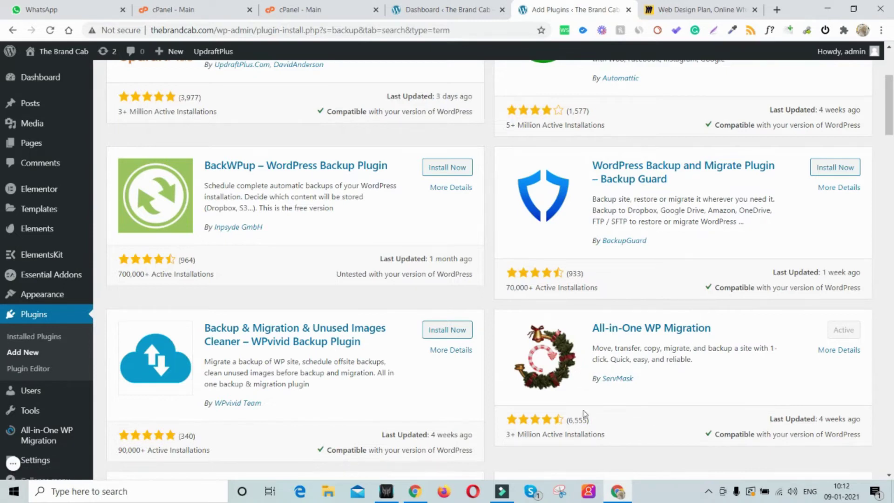
pyautogui.scroll(4, 584, 413)
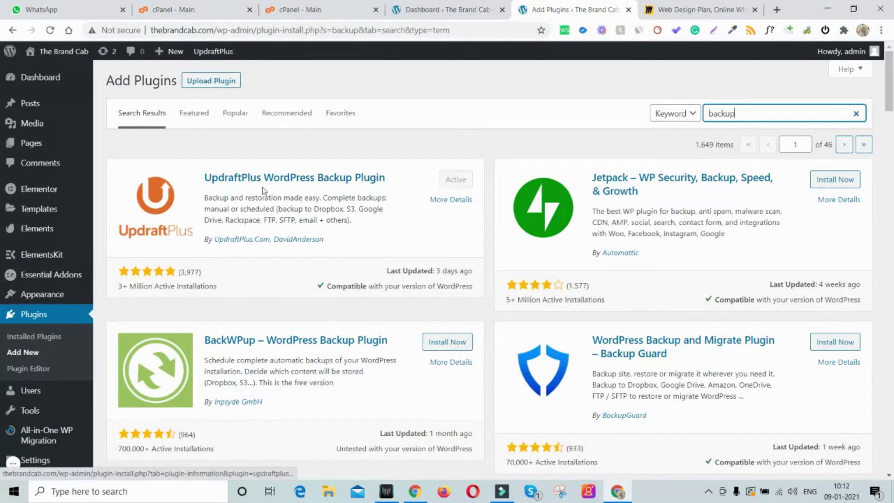
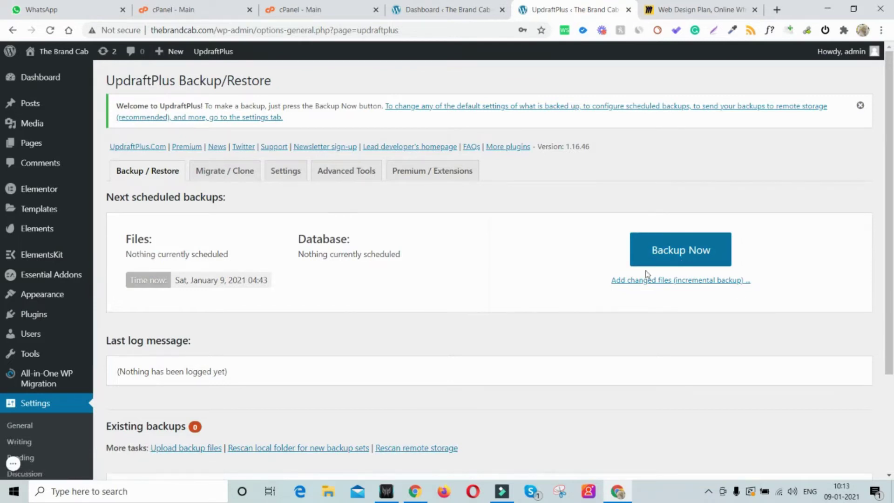
# - Look over the UpdraftPlus Backup/Restore page, and open its settings to view the backup schedules and remote storage choices
pyautogui.scroll(-3, 526, 311)
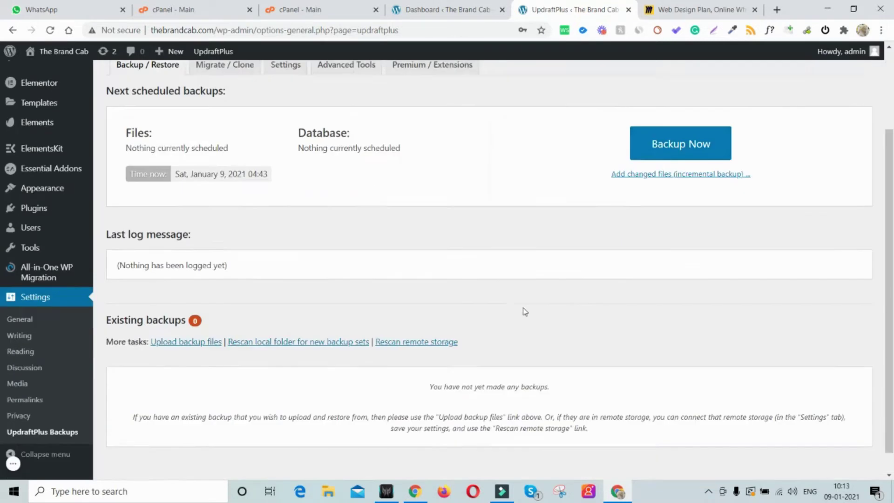
pyautogui.scroll(3, 191, 307)
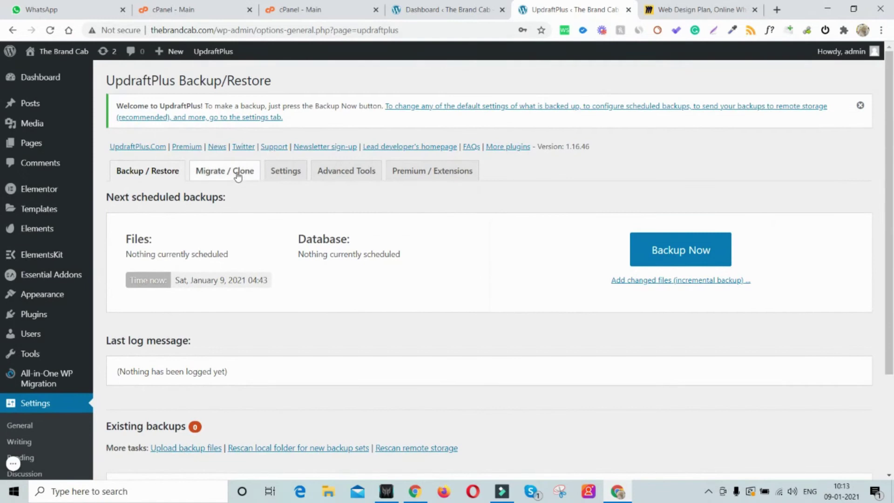
pyautogui.click(286, 170)
pyautogui.scroll(-3, 304, 219)
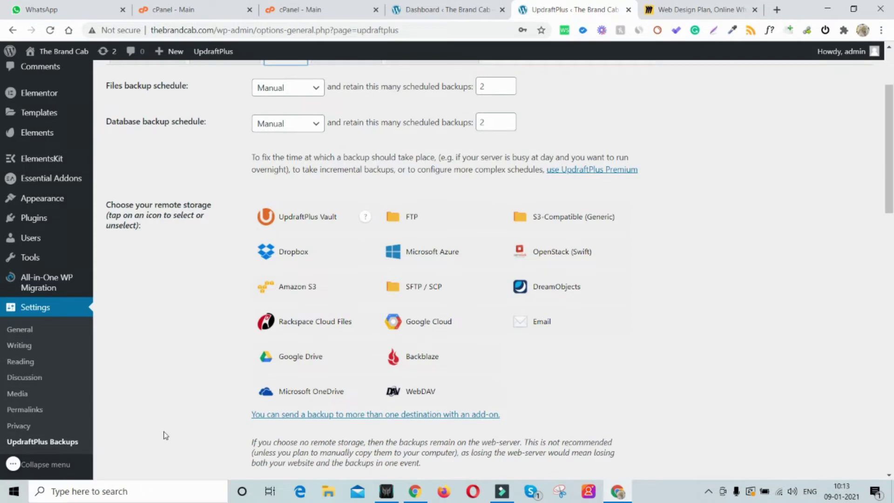
# - Examine the interval choices offered for UpdraftPlus's files backup schedule, leaving the schedule unchanged
pyautogui.scroll(1, 165, 436)
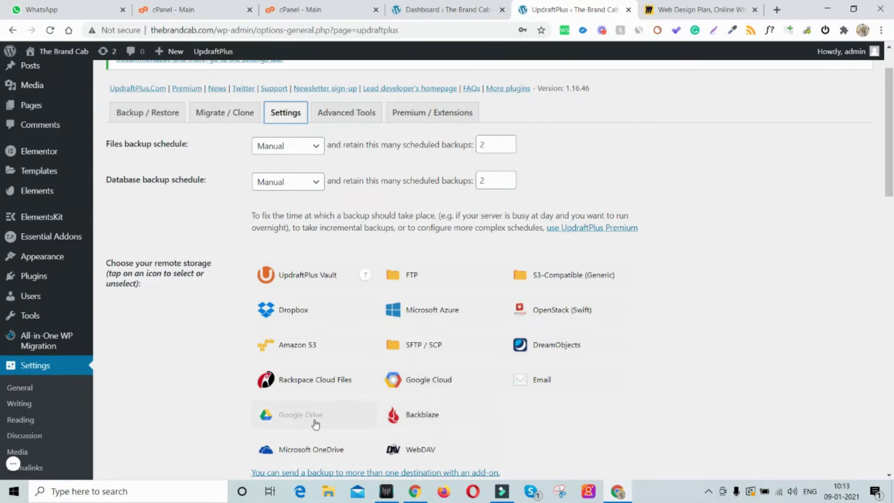
pyautogui.scroll(1, 277, 393)
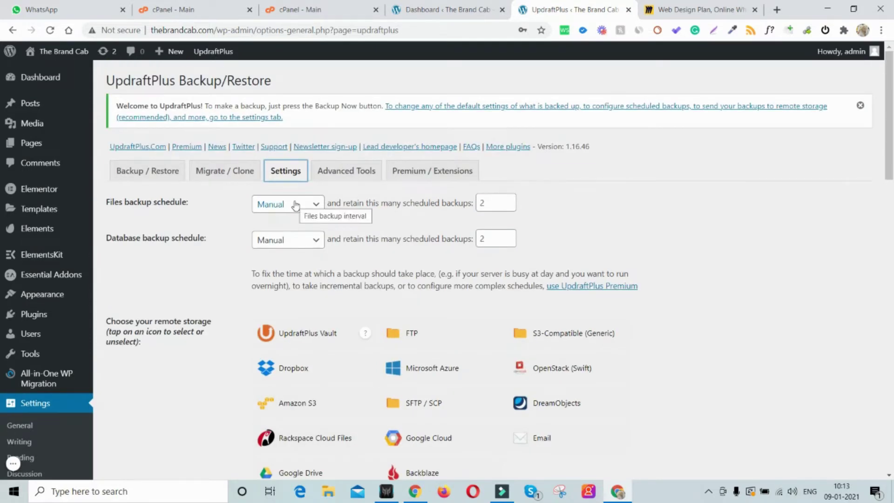
pyautogui.click(295, 205)
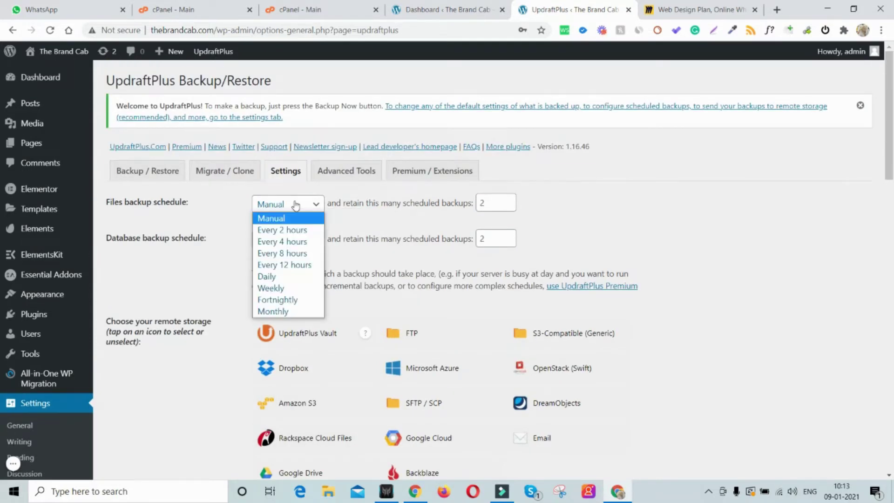
pyautogui.click(216, 280)
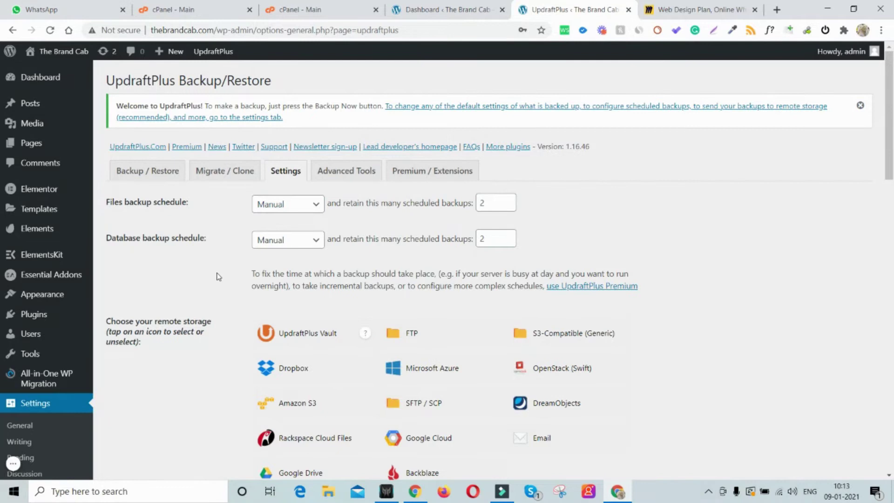
pyautogui.click(286, 207)
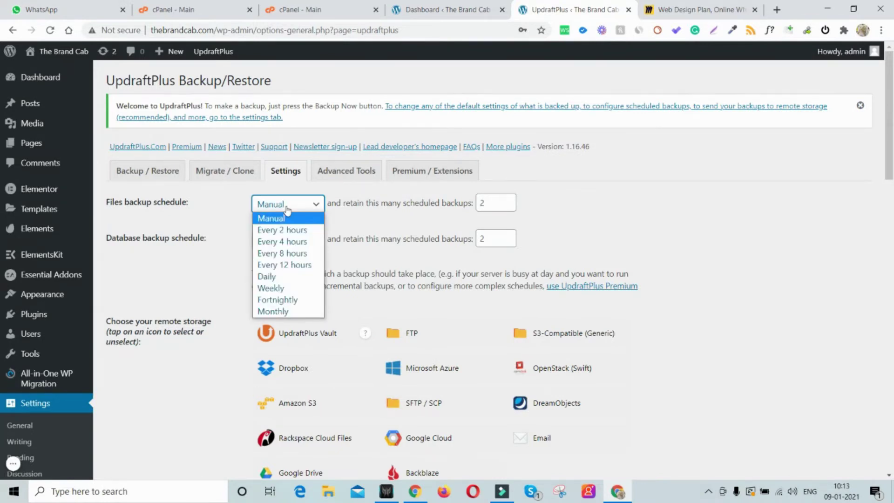
pyautogui.click(225, 214)
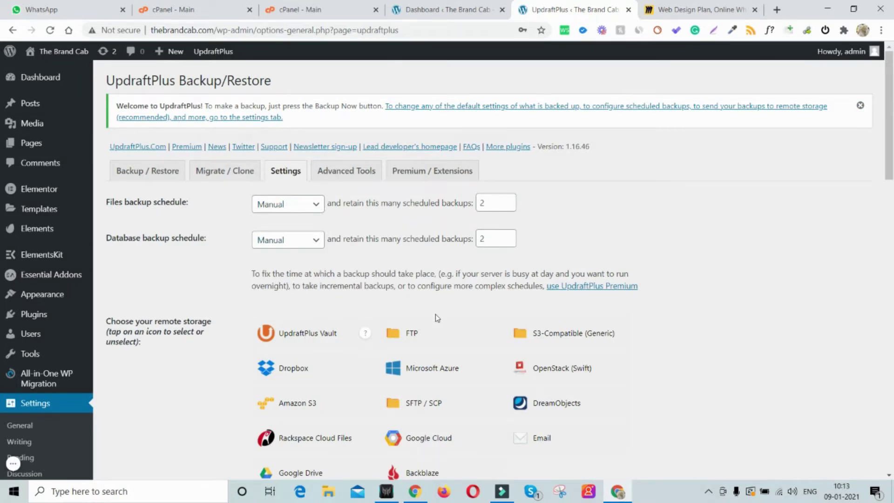
pyautogui.scroll(-1, 391, 332)
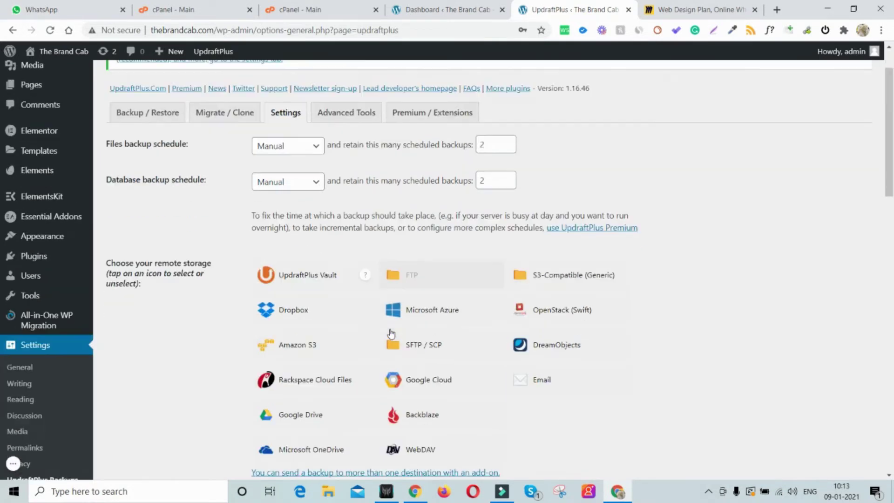
pyautogui.click(289, 149)
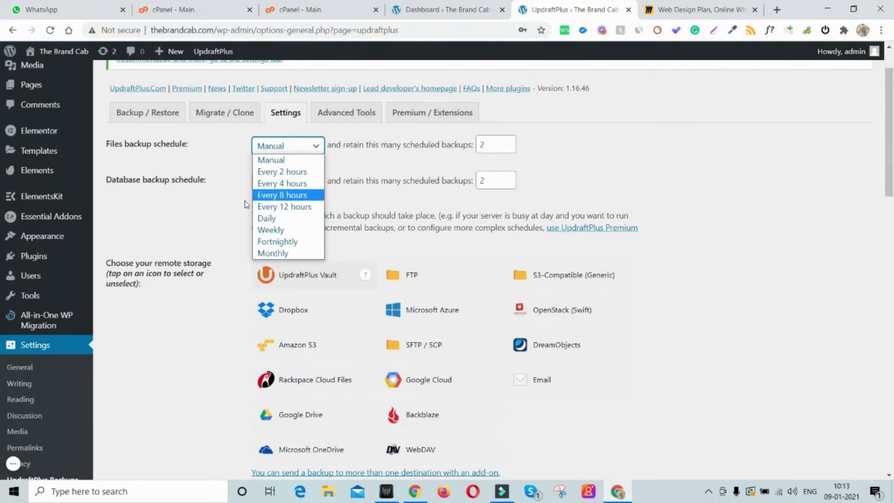
pyautogui.click(241, 231)
# - Review the remaining UpdraftPlus settings from remote storage to expert settings, and return to the Backup / Restore overview
pyautogui.scroll(-2, 242, 261)
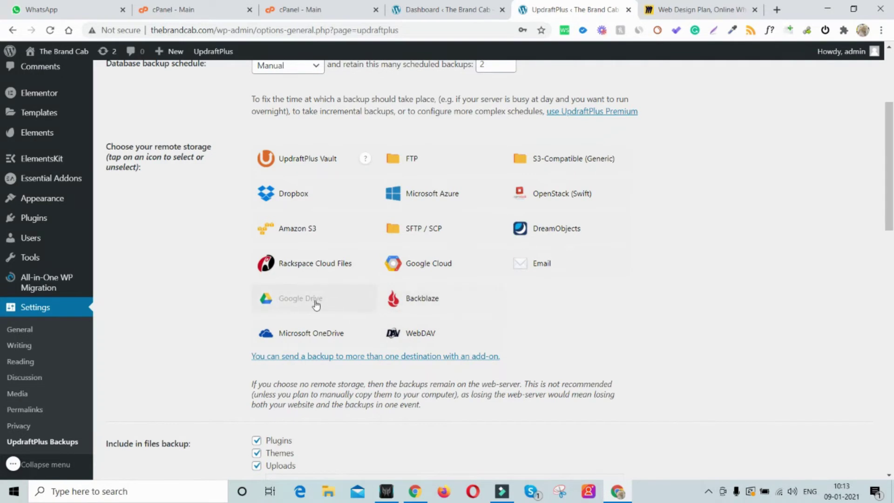
pyautogui.scroll(-2, 316, 305)
pyautogui.scroll(-10, 316, 305)
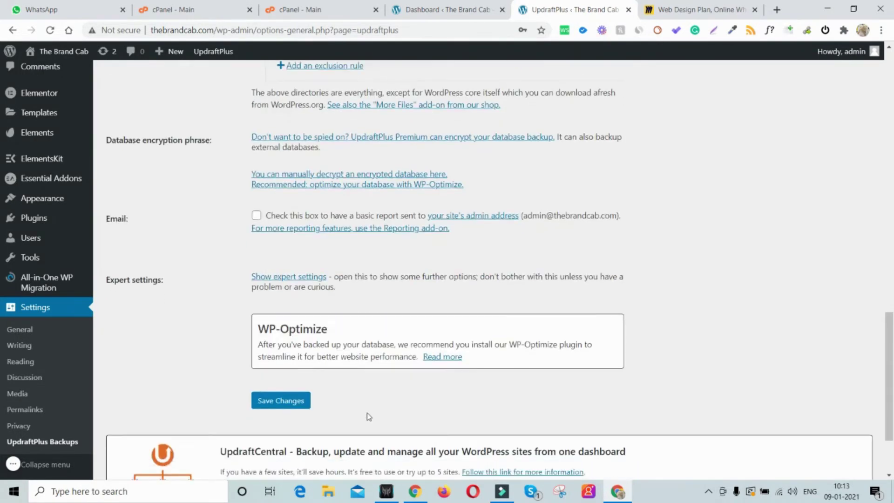
pyautogui.scroll(4, 366, 411)
pyautogui.scroll(15, 368, 393)
pyautogui.click(140, 164)
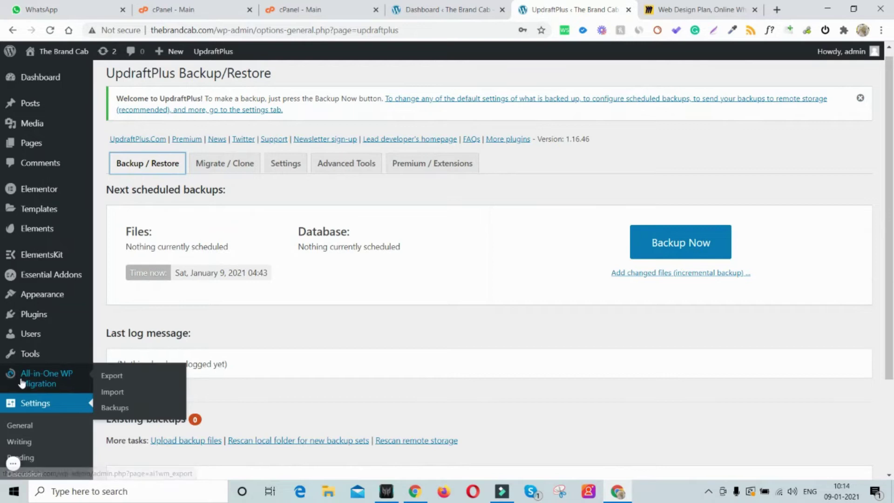
pyautogui.scroll(-3, 32, 413)
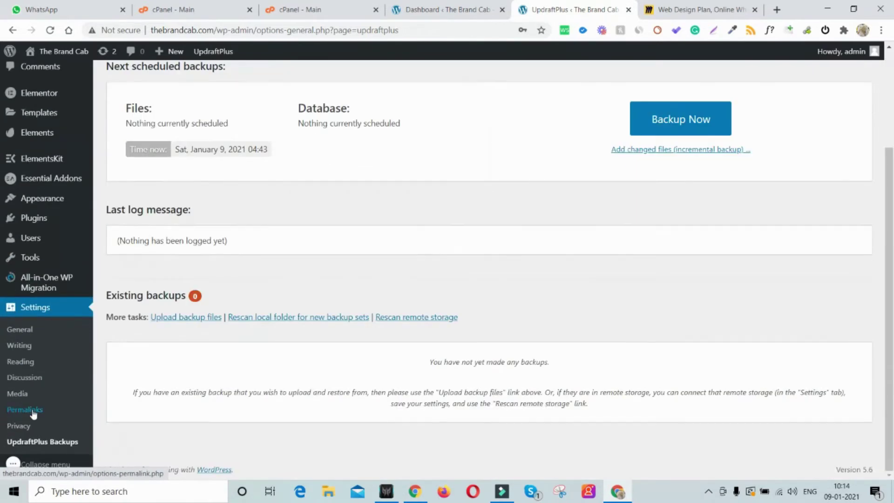
pyautogui.scroll(4, 32, 409)
# - Open the list of installed plugins and look through its entries, including All-in-One WP Migration and UpdraftPlus
pyautogui.moveTo(43, 266)
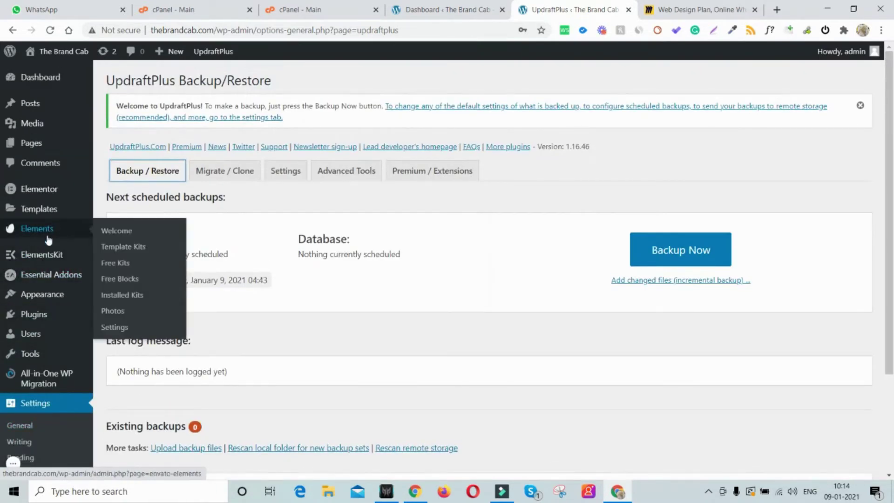
pyautogui.moveTo(40, 383)
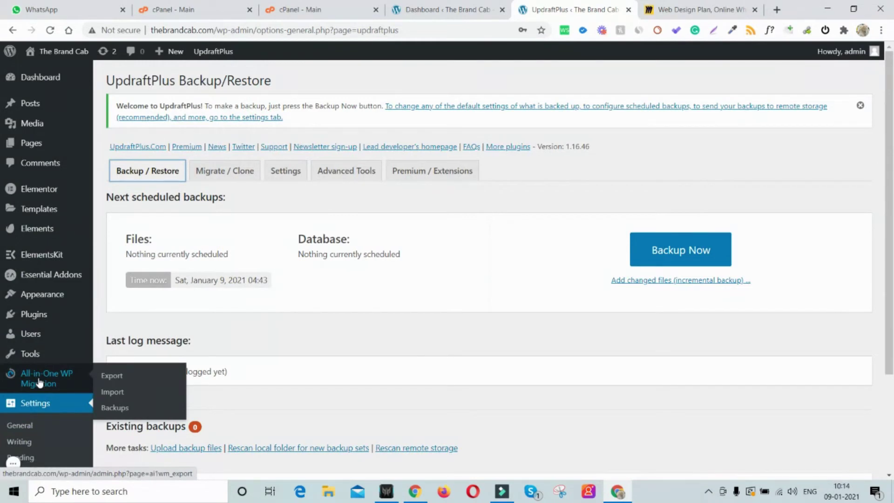
pyautogui.click(110, 321)
pyautogui.scroll(-3, 257, 361)
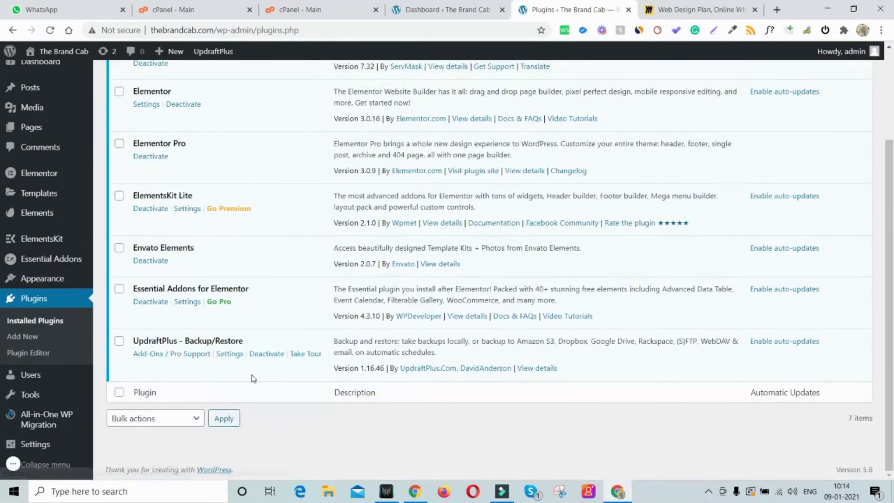
pyautogui.scroll(3, 238, 345)
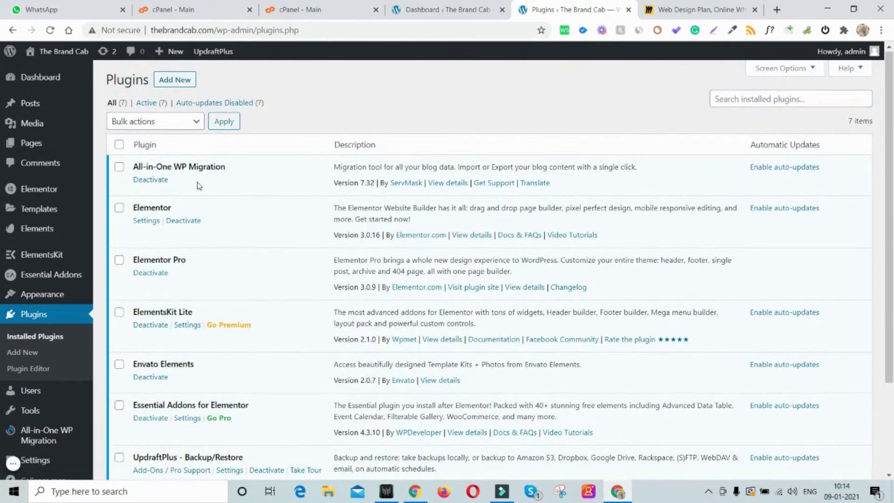
pyautogui.moveTo(54, 88)
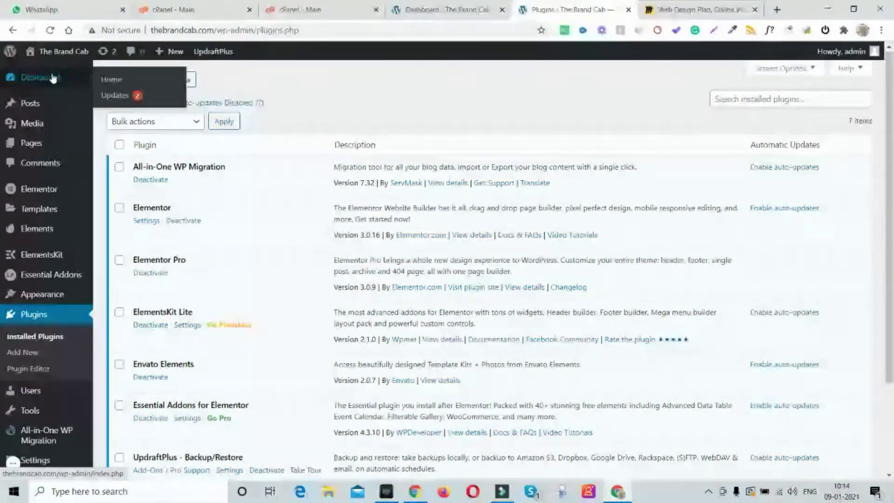
# - Open the All-in-One WP Migration export page and view its available export destinations
pyautogui.scroll(-3, 31, 206)
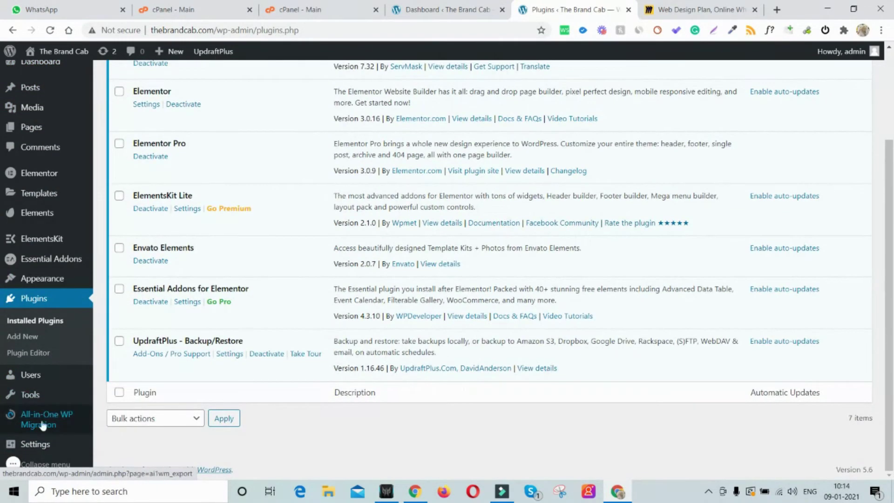
pyautogui.moveTo(38, 433)
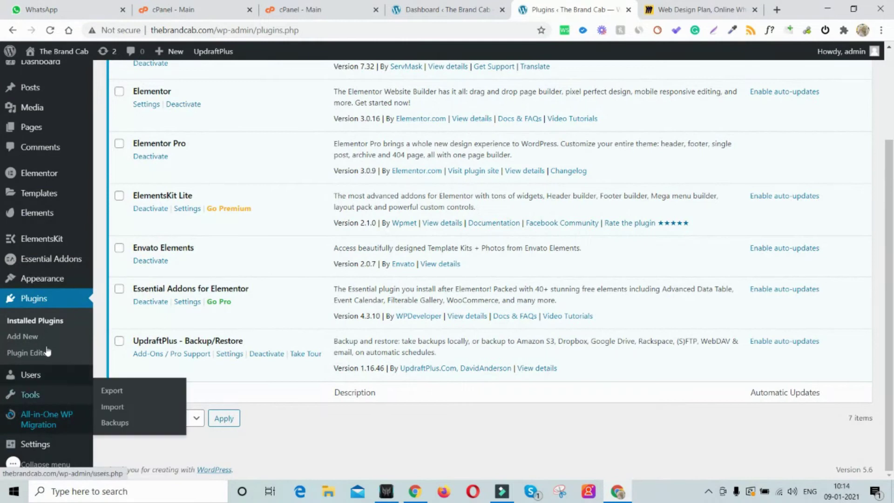
pyautogui.click(42, 425)
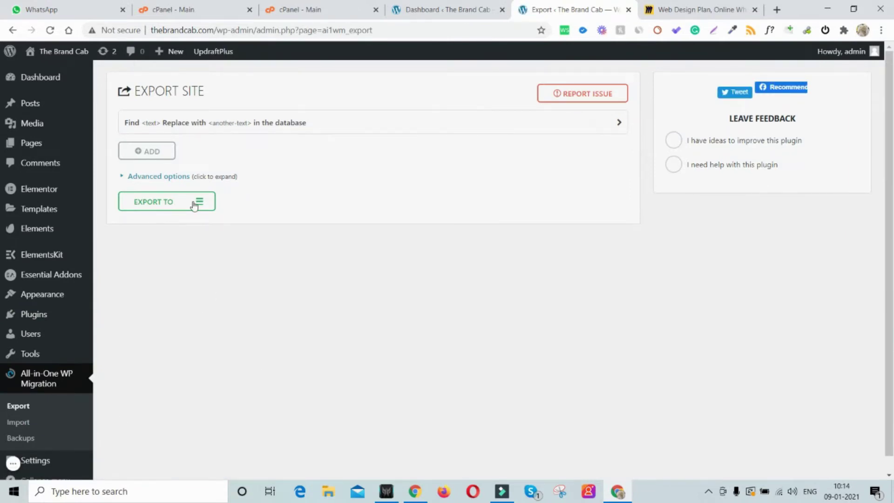
pyautogui.click(200, 203)
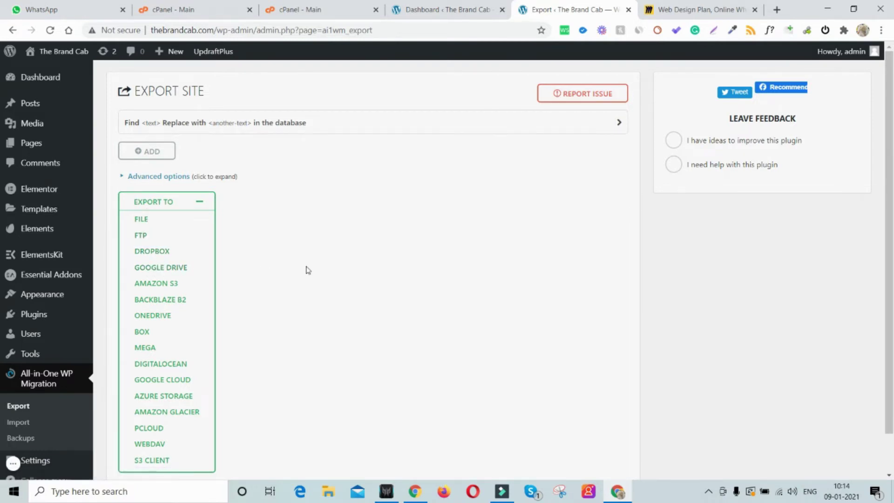
# - Start exporting the site to a file, and stop the export
pyautogui.click(141, 219)
pyautogui.click(442, 285)
# - Expand the advanced export options to review the exclusions, and try the file export again before stopping it
pyautogui.click(161, 178)
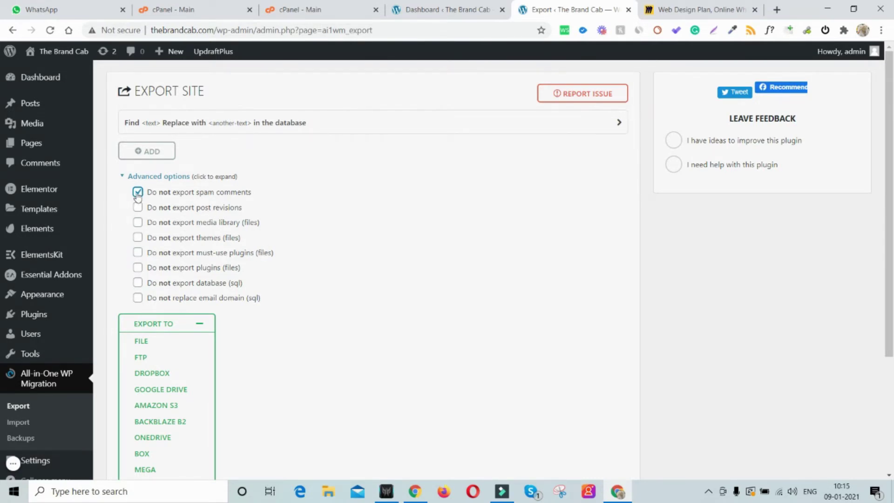
pyautogui.click(193, 325)
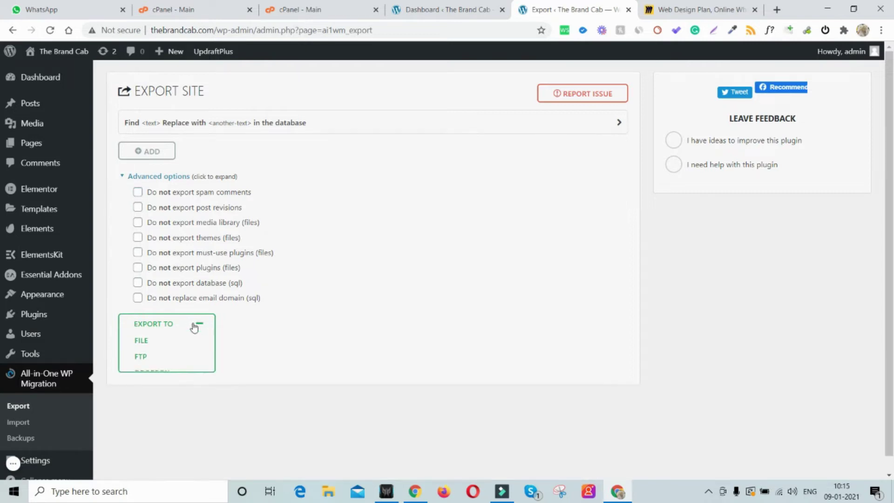
pyautogui.click(186, 323)
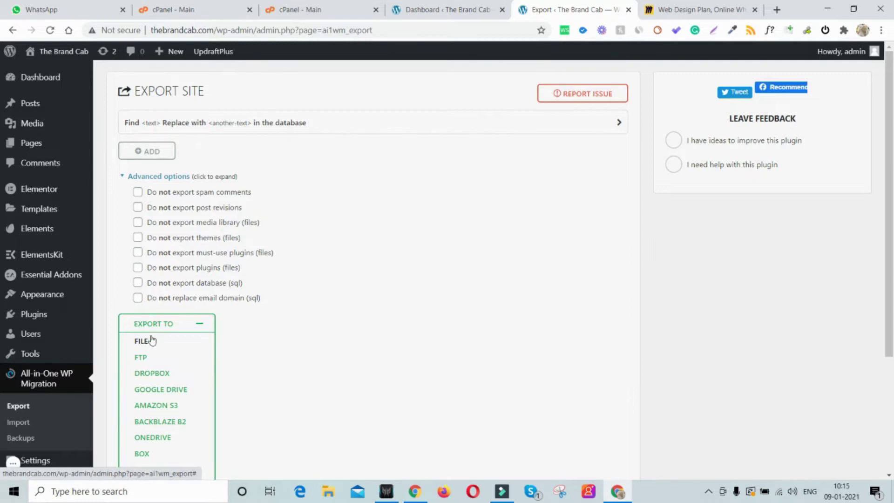
pyautogui.click(148, 342)
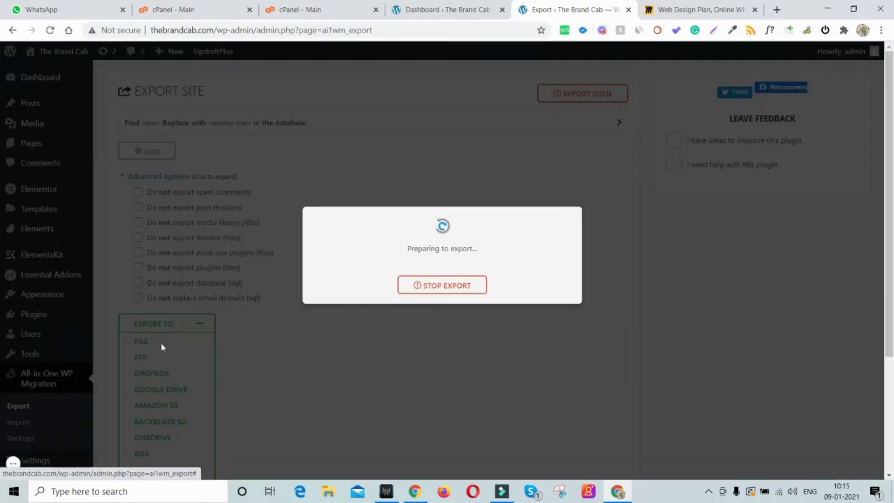
pyautogui.click(446, 289)
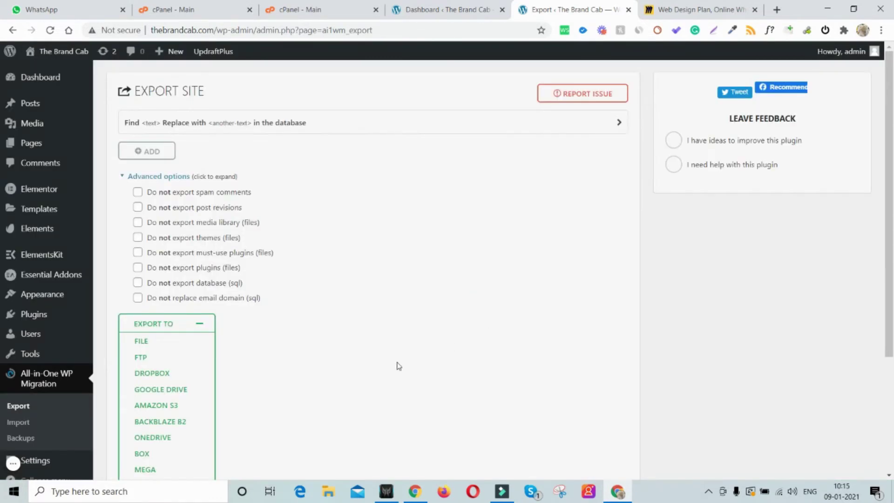
pyautogui.scroll(-4, 282, 350)
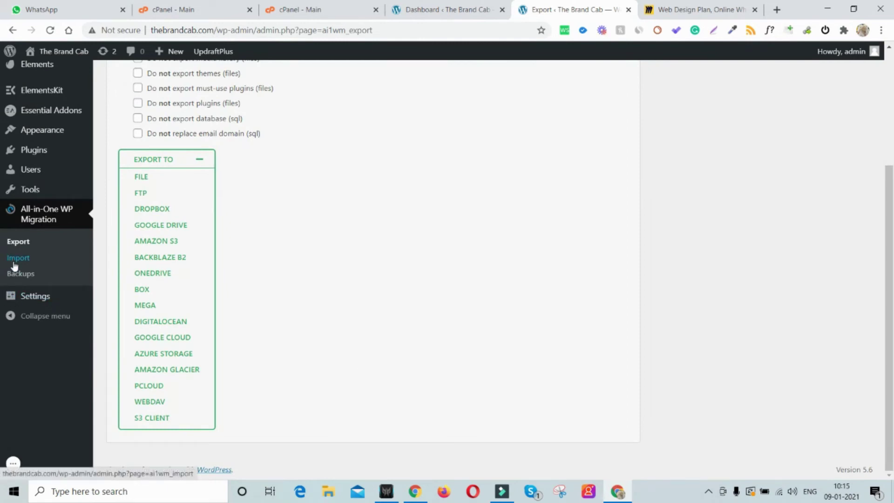
pyautogui.scroll(4, 432, 370)
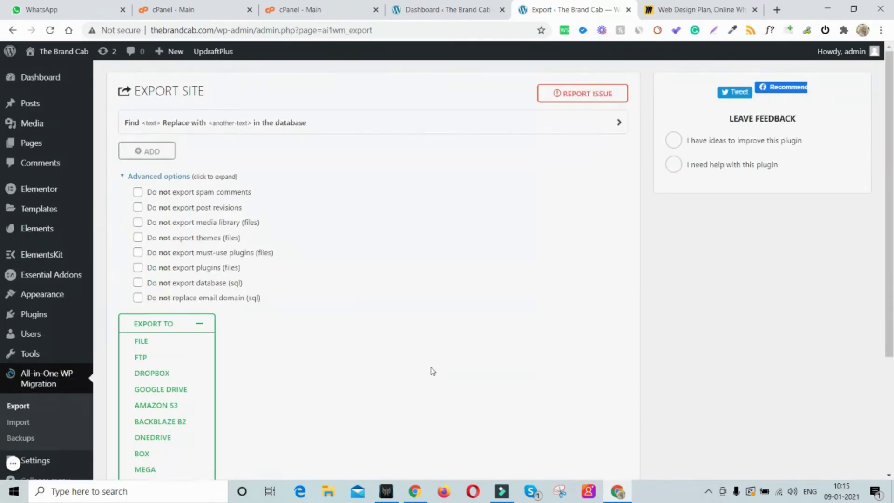
# - Switch to the WordPress dashboard, open the All-in-One WP Migration import page, and view its available import sources
pyautogui.click(320, 10)
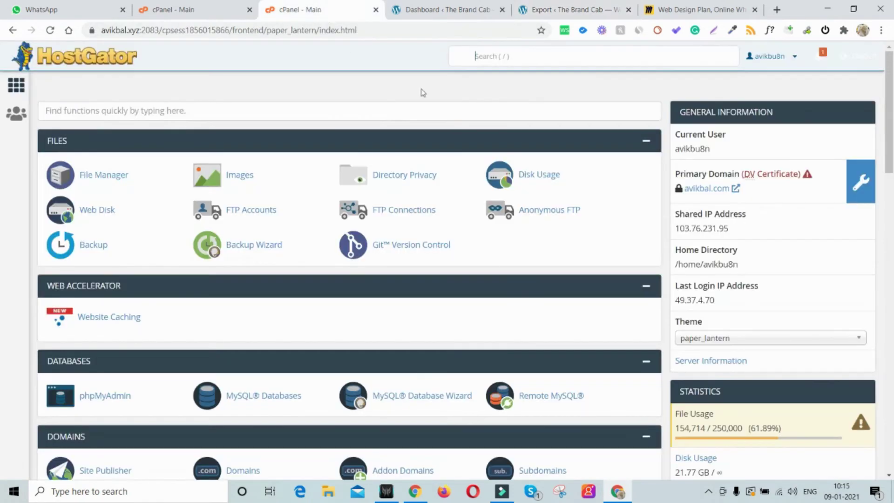
pyautogui.click(423, 6)
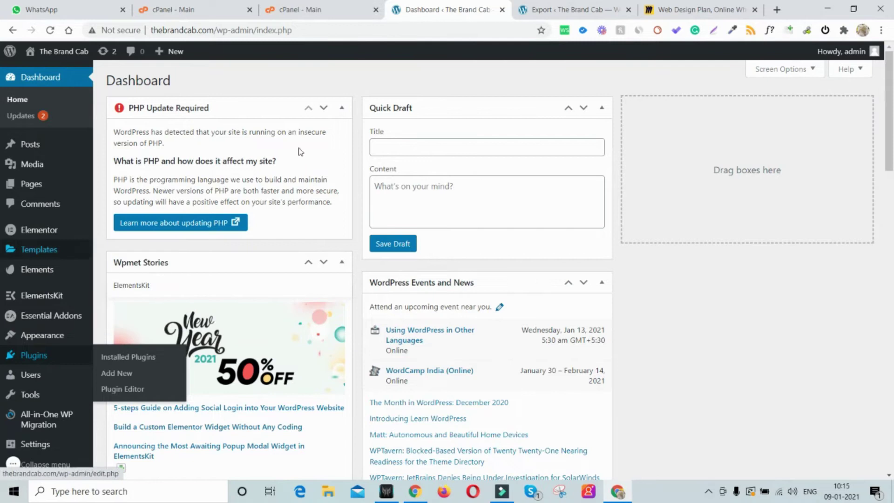
pyautogui.scroll(-2, 21, 362)
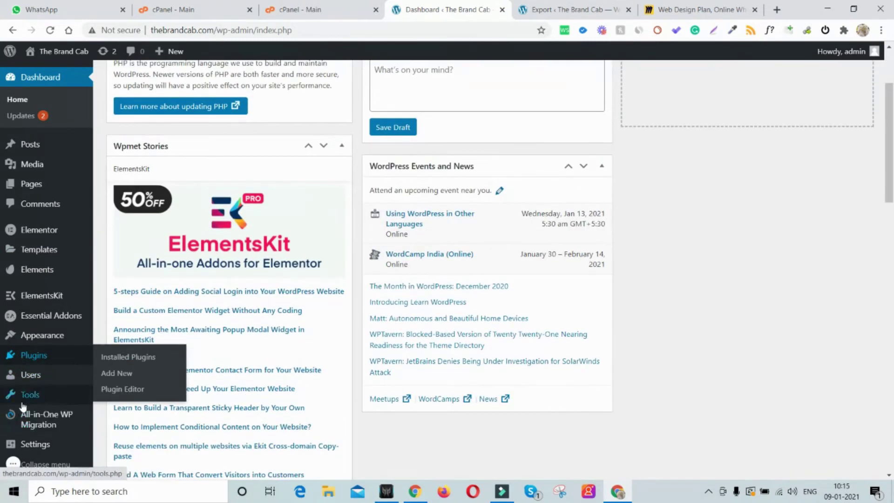
pyautogui.moveTo(25, 423)
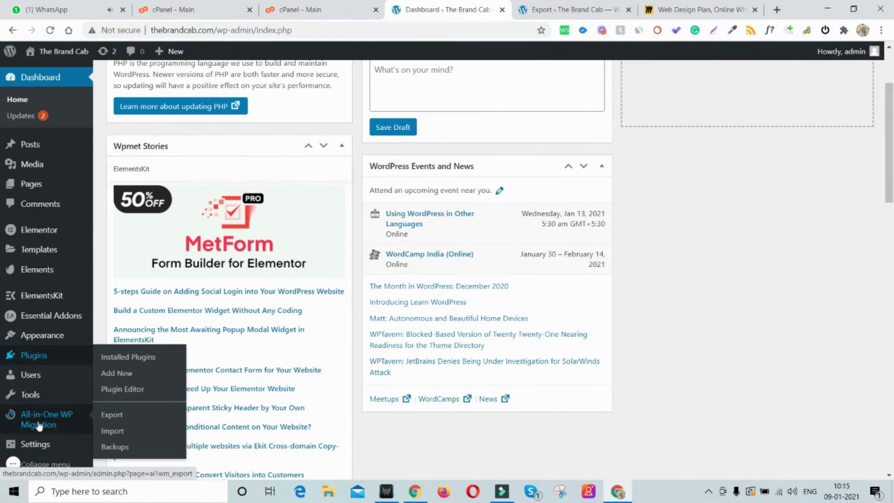
pyautogui.click(116, 431)
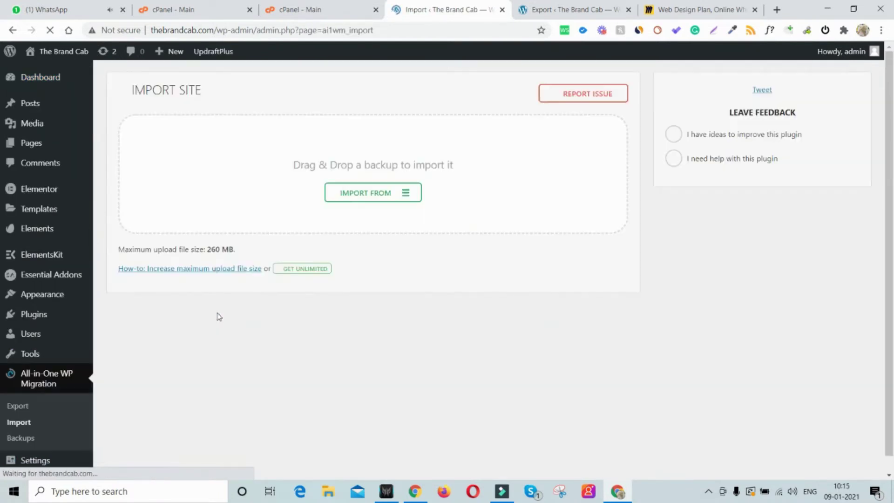
pyautogui.click(351, 202)
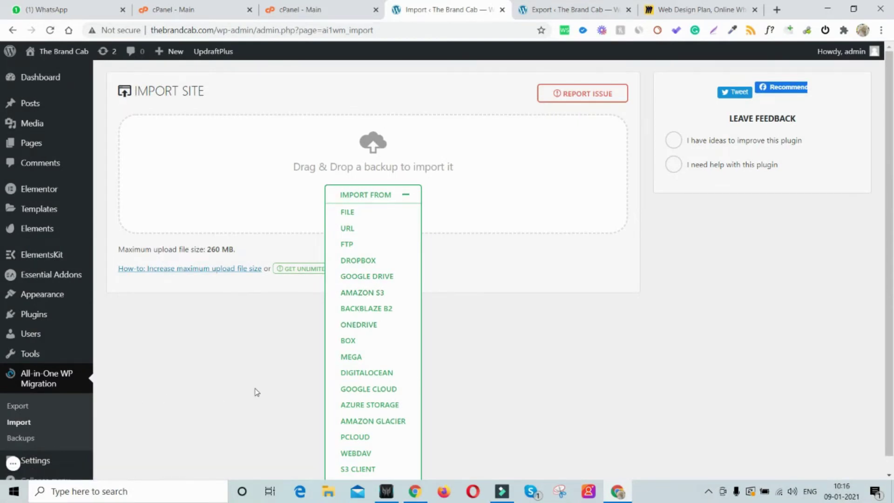
pyautogui.click(407, 199)
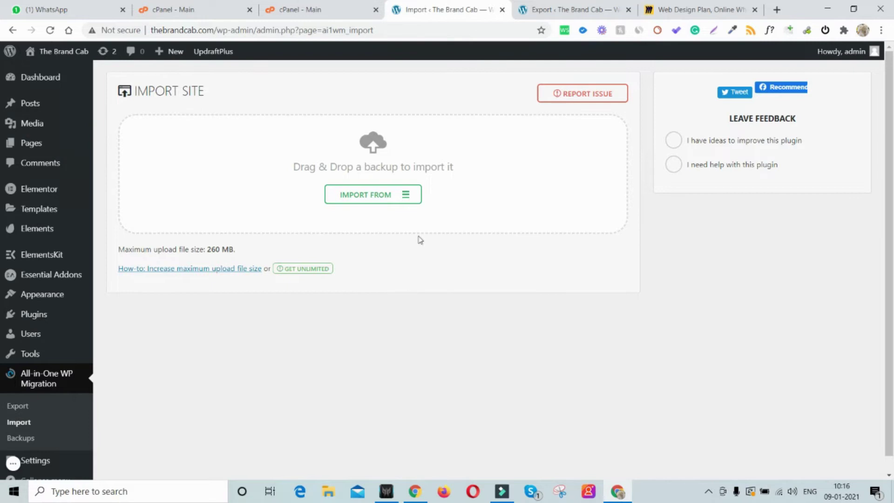
# - Switch to the cPanel main page, search its functions for "back", and open the Backup Wizard
pyautogui.hotkey('ctrl', 'shift', 'Tab')
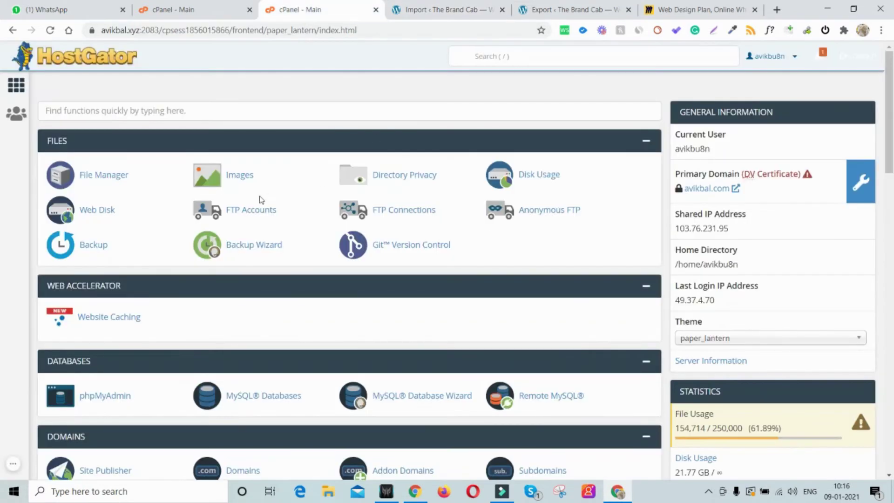
pyautogui.click(195, 10)
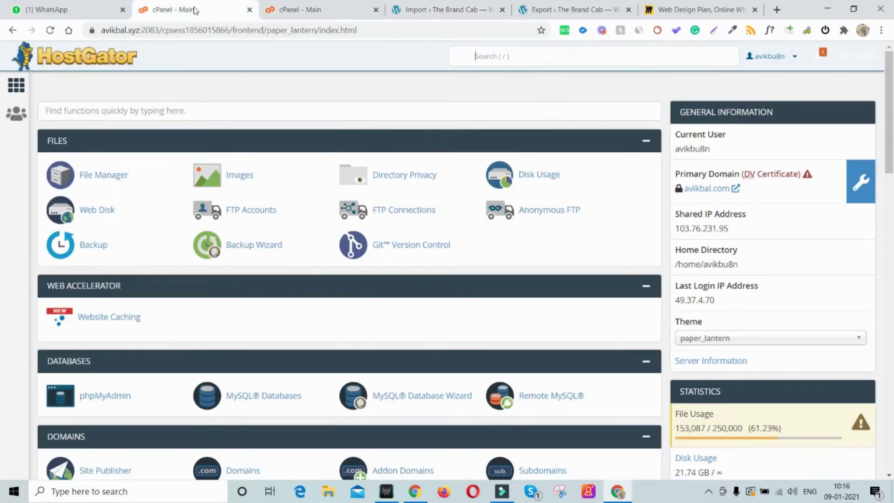
pyautogui.click(190, 112)
pyautogui.write('back')
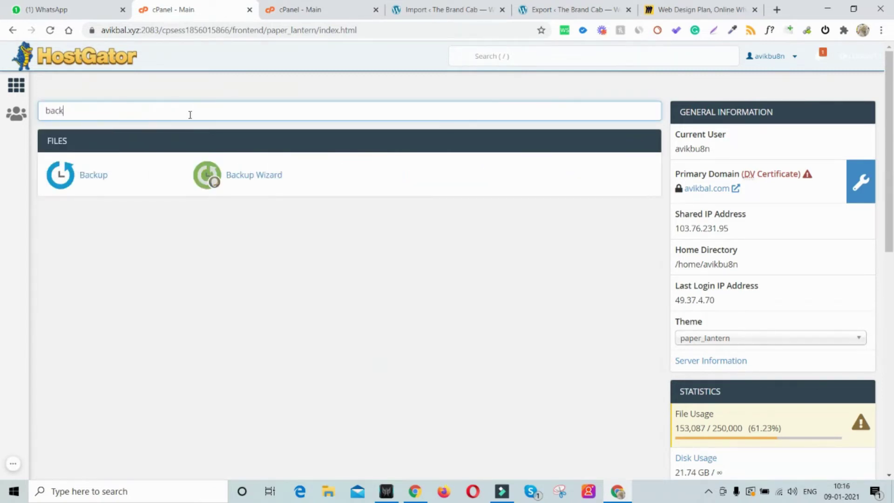
pyautogui.click(269, 175)
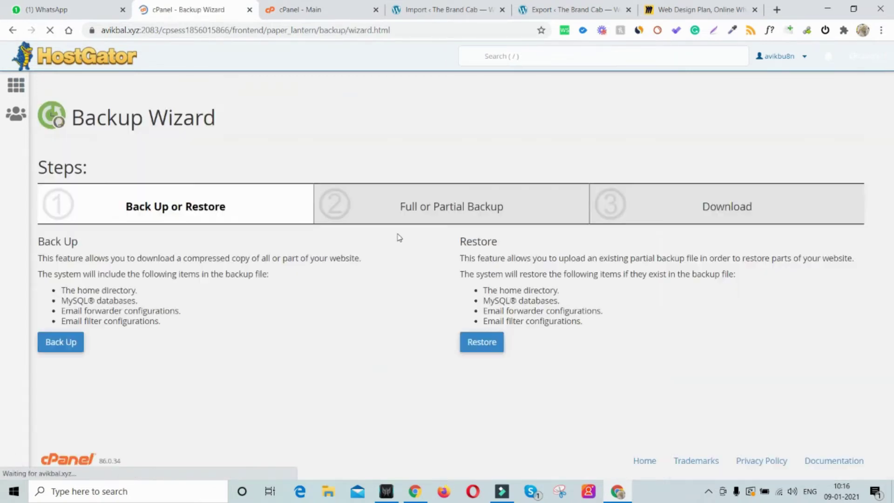
# - Generate a full backup of the account to the home directory, with email notification on completion
pyautogui.click(69, 342)
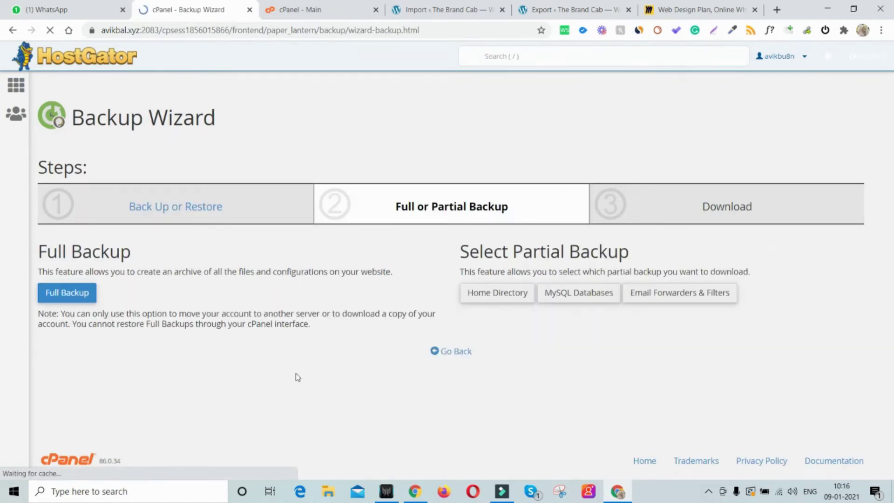
pyautogui.click(68, 292)
pyautogui.scroll(-2, 227, 359)
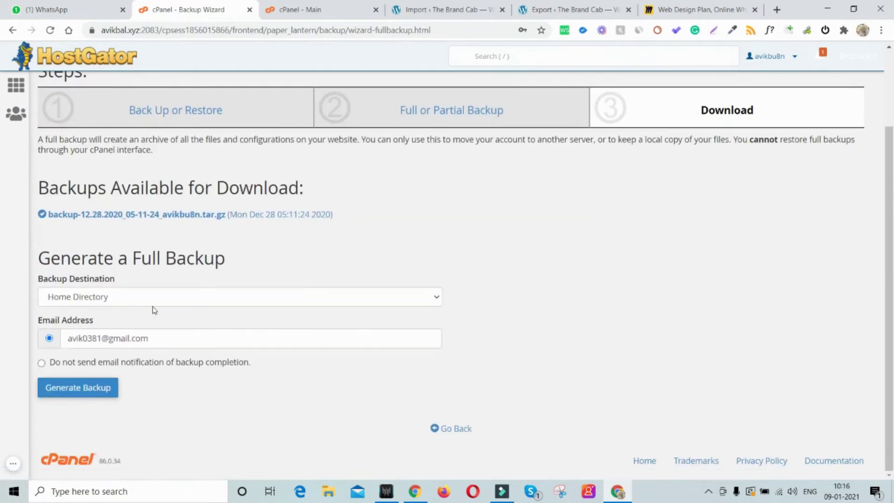
pyautogui.click(99, 398)
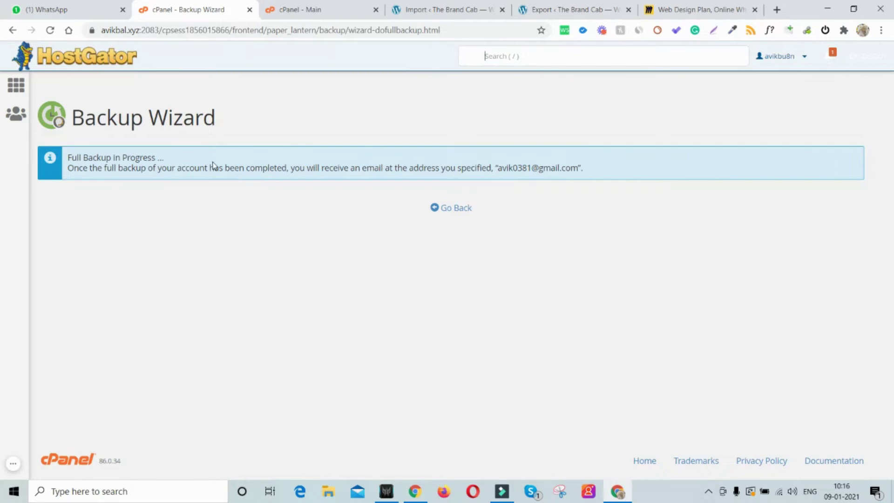
# - Return to the cPanel main page, find the Backup tool with "back", and review its partial backup download and restore sections
pyautogui.click(42, 68)
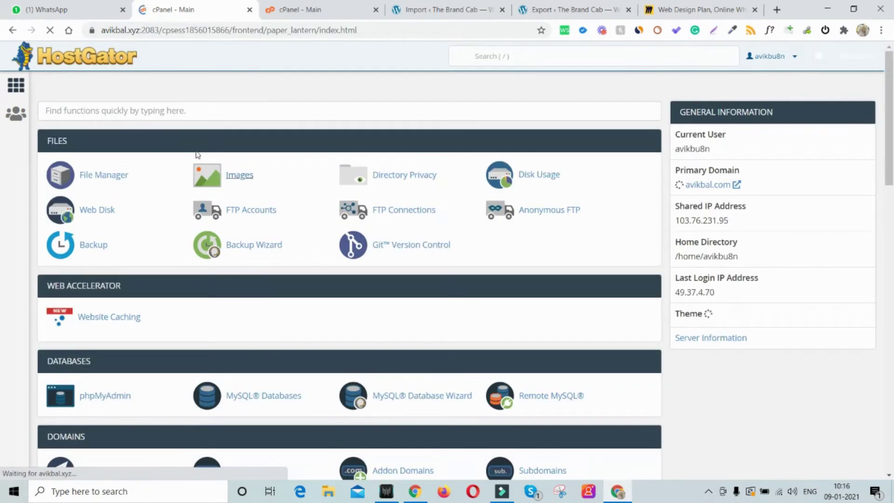
pyautogui.click(183, 112)
pyautogui.write('back')
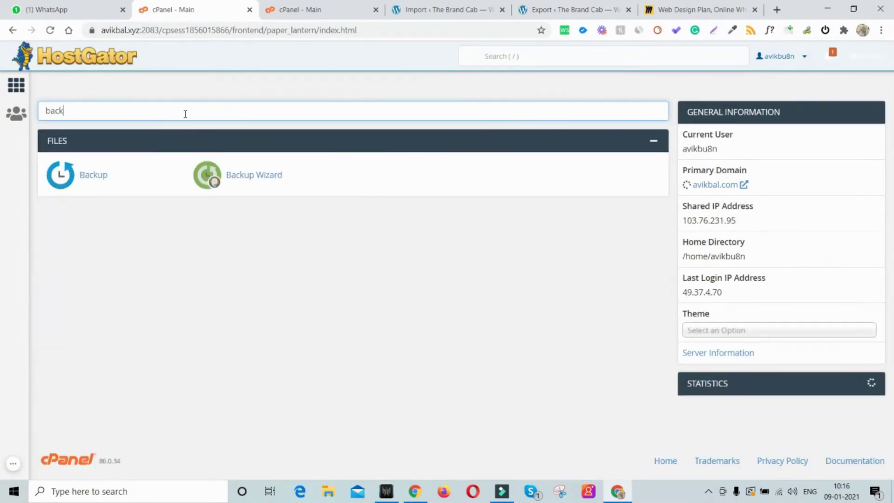
pyautogui.click(100, 175)
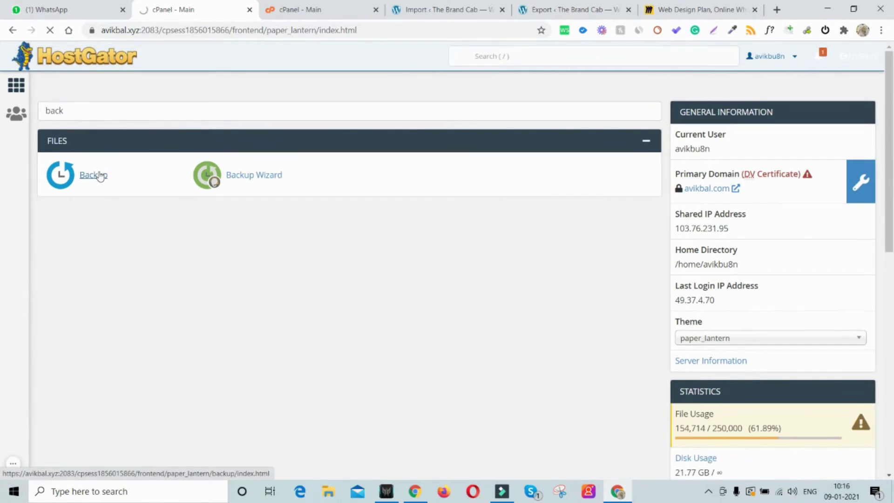
pyautogui.scroll(-10, 253, 254)
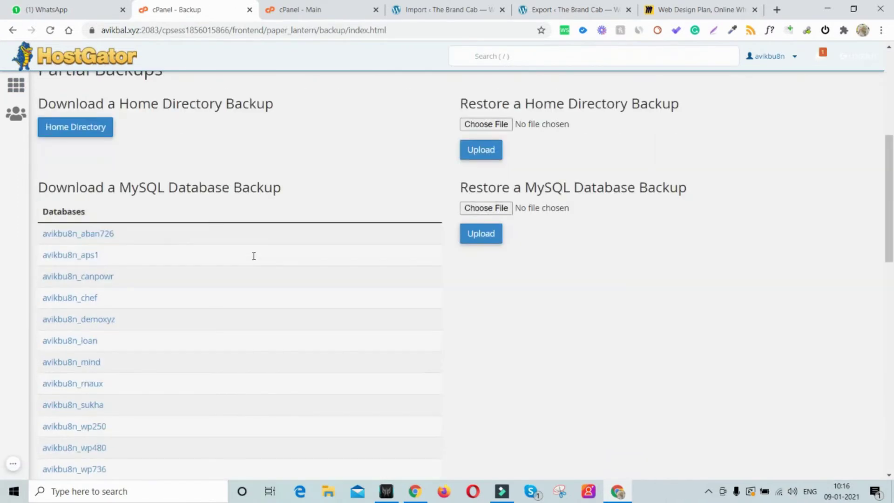
pyautogui.scroll(-10, 153, 186)
pyautogui.scroll(15, 146, 363)
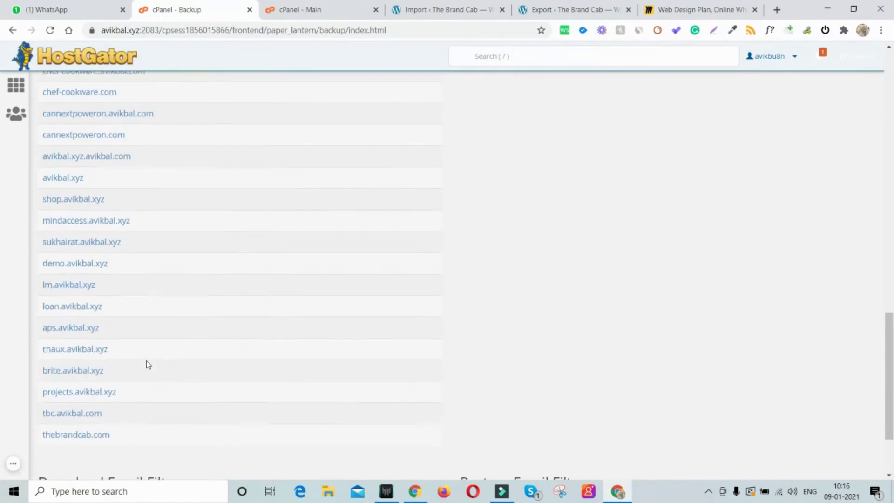
pyautogui.scroll(3, 176, 273)
# - Go back to the cPanel main page, search for "backup", and reopen the Backup Wizard
pyautogui.click(103, 66)
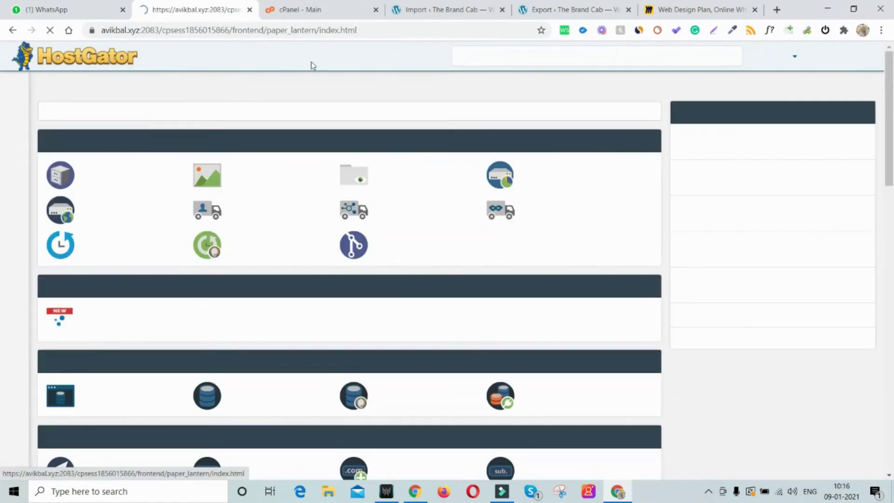
pyautogui.click(207, 107)
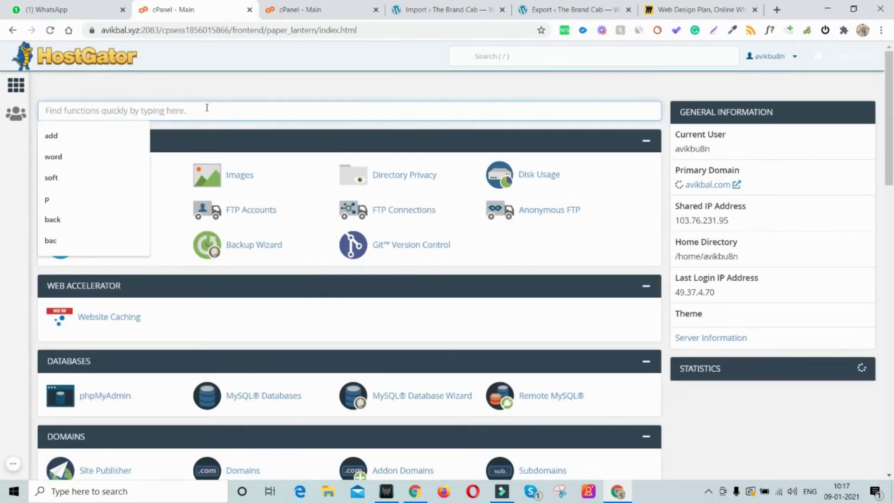
pyautogui.write('backup')
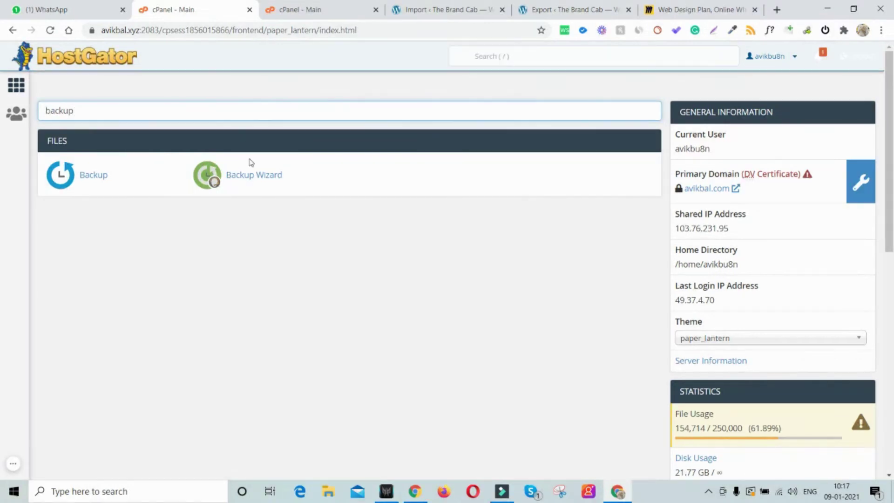
pyautogui.click(252, 179)
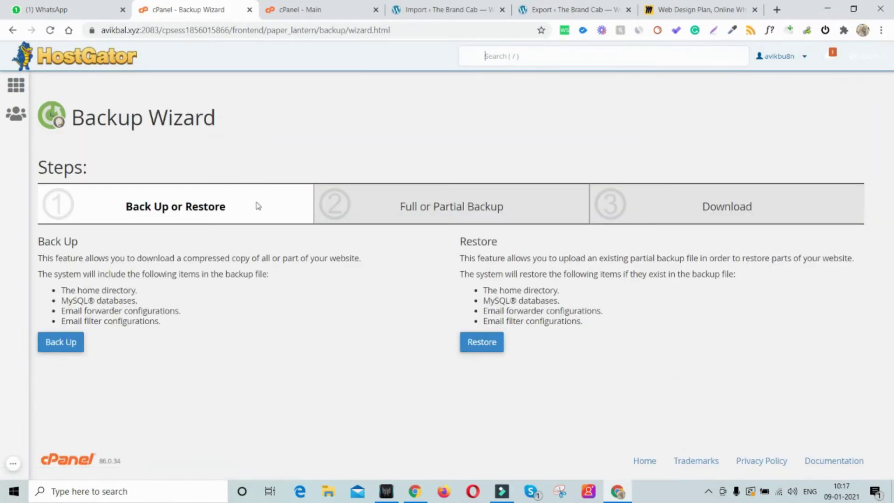
# - Choose a partial backup of MySQL databases and download the database ending in wp250
pyautogui.click(49, 353)
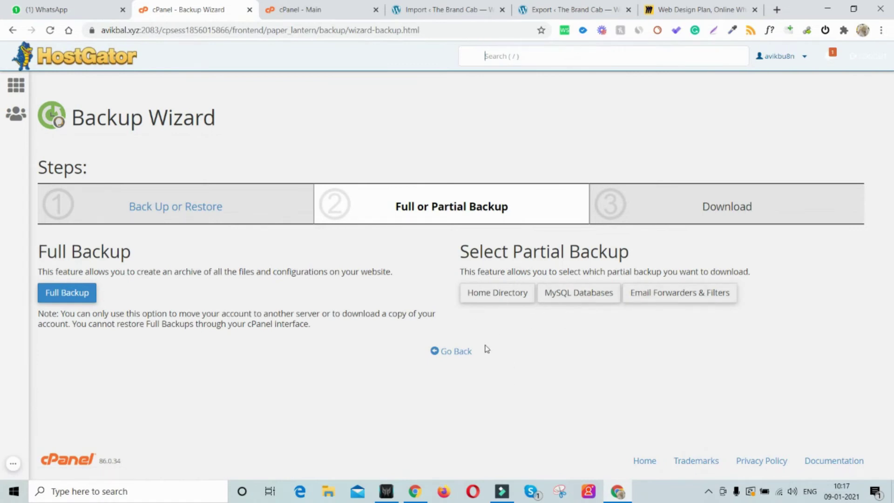
pyautogui.click(578, 293)
pyautogui.scroll(-5, 325, 335)
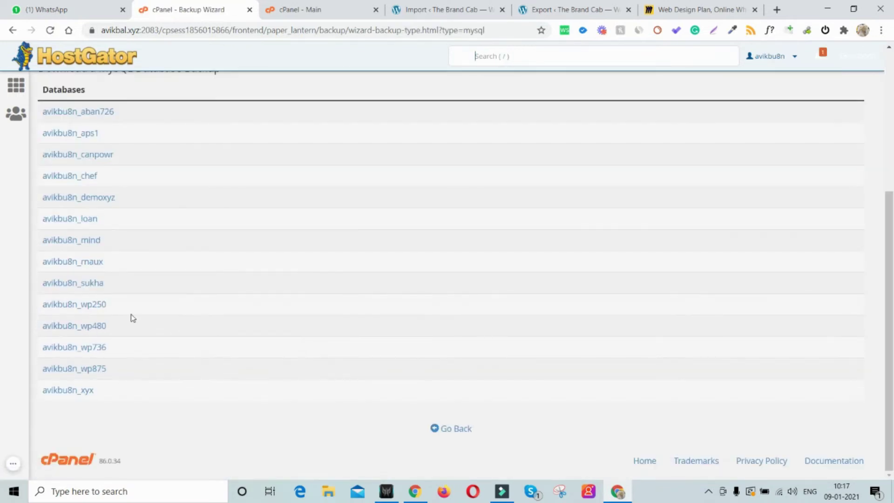
pyautogui.click(80, 306)
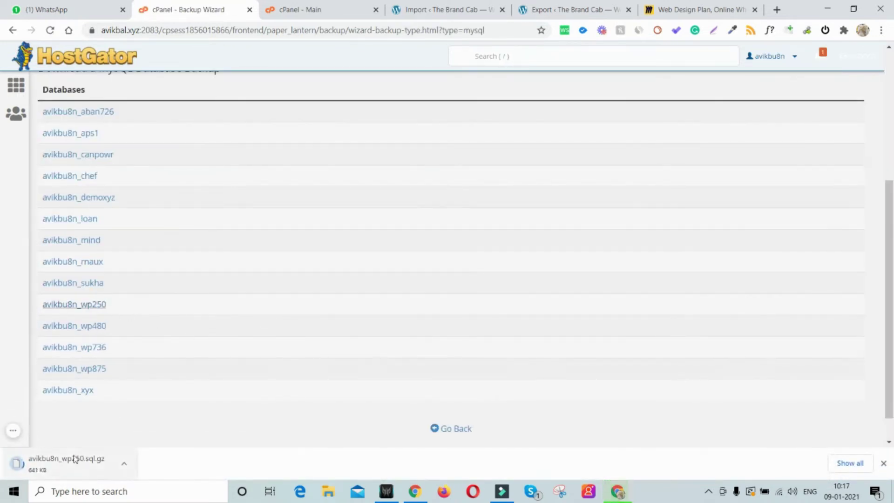
# - Return to the cPanel main page, search for "back", and open the Backup tool
pyautogui.click(12, 30)
pyautogui.click(12, 30)
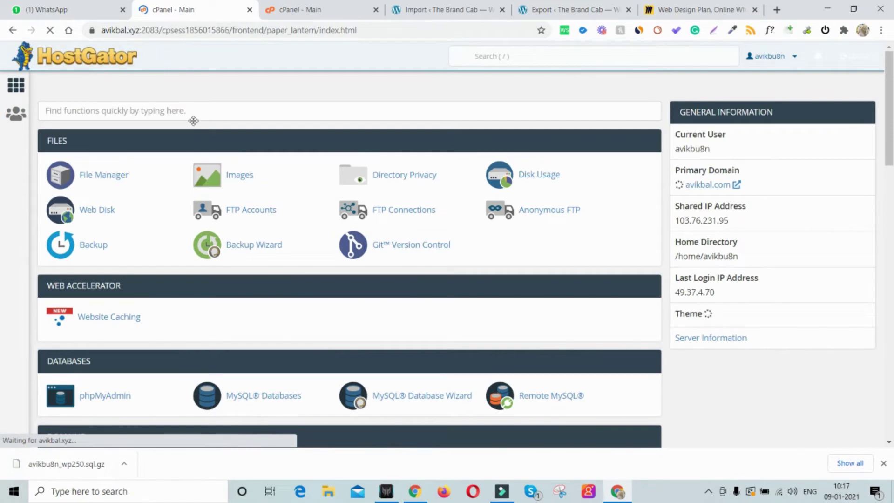
pyautogui.click(194, 116)
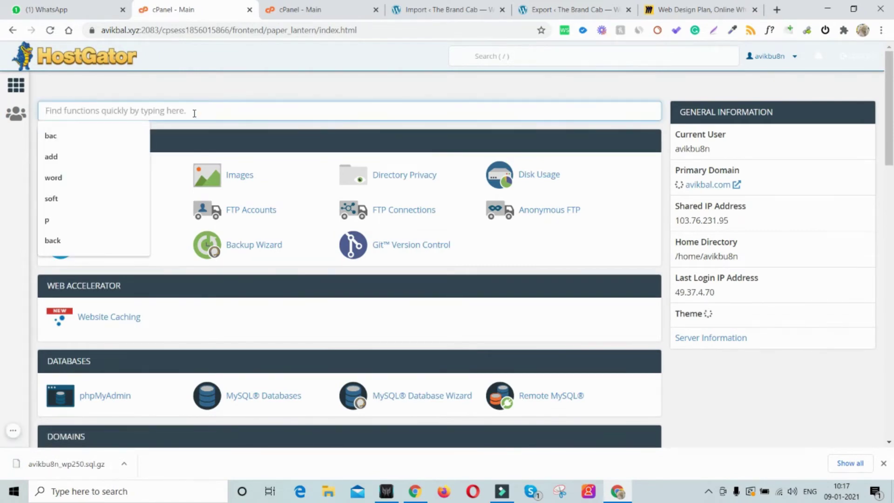
pyautogui.write('back')
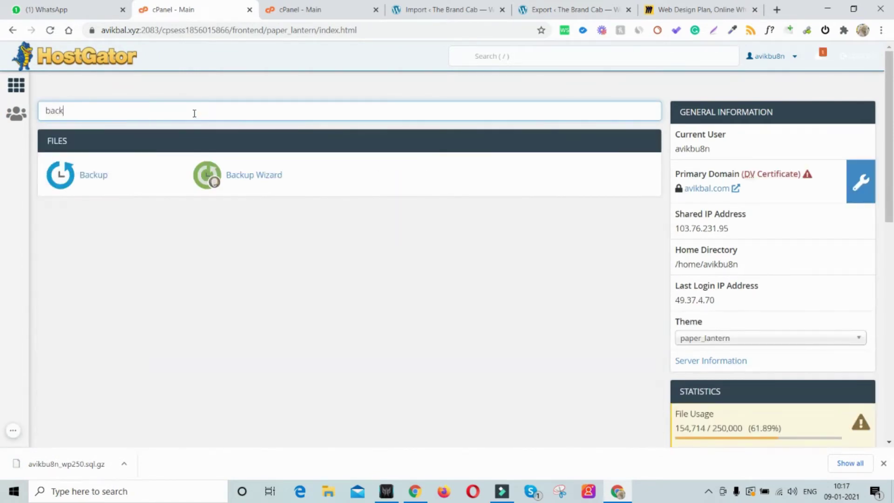
pyautogui.click(92, 181)
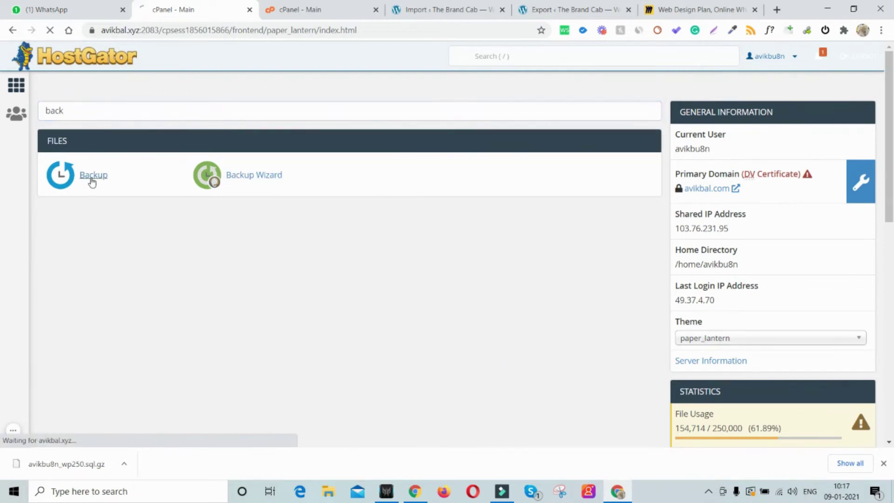
# - Examine the full backup option and the restore options for the home directory, MySQL databases, and email forwarders
pyautogui.scroll(-2, 288, 261)
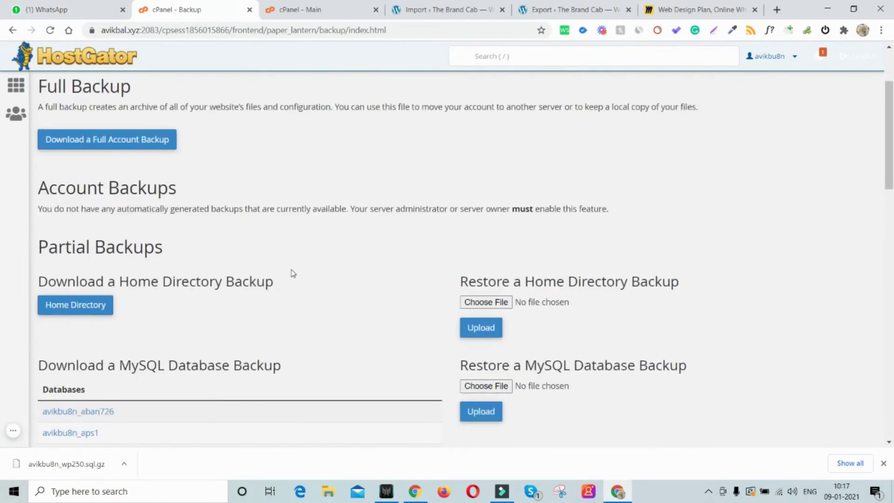
pyautogui.scroll(-3, 557, 331)
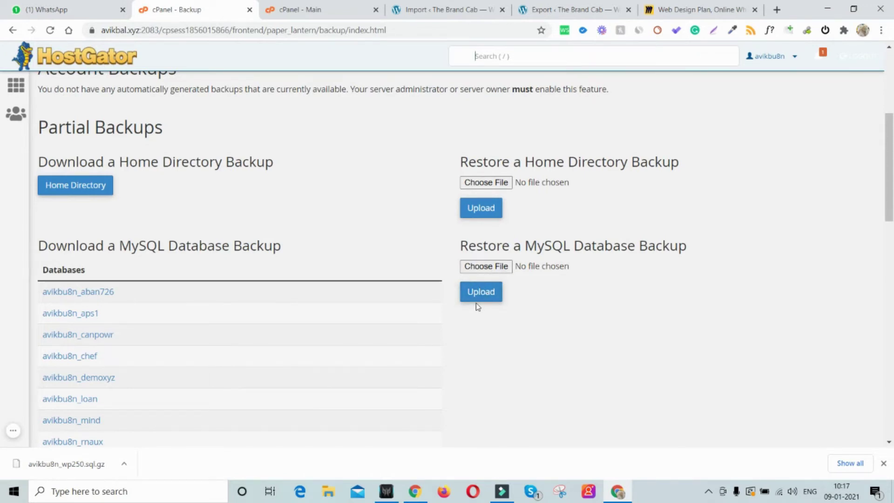
pyautogui.scroll(-5, 476, 302)
pyautogui.scroll(10, 476, 302)
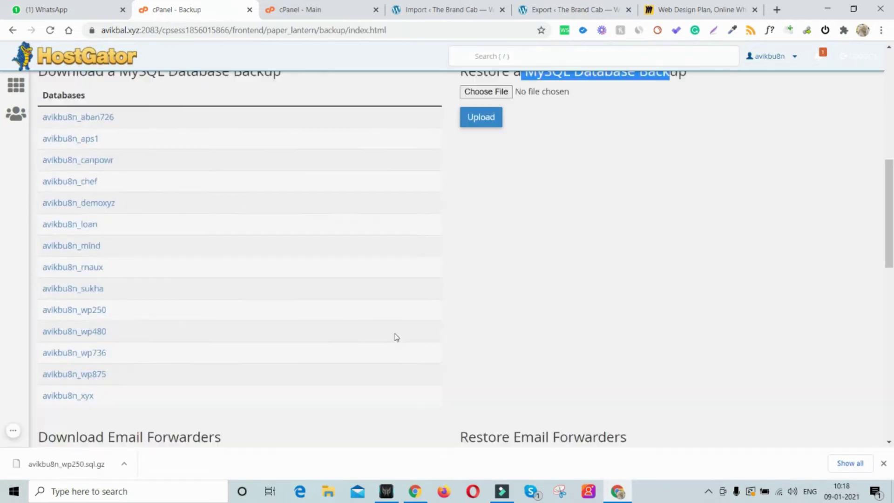
pyautogui.scroll(7, 367, 349)
pyautogui.scroll(-7, 355, 259)
pyautogui.scroll(-4, 356, 271)
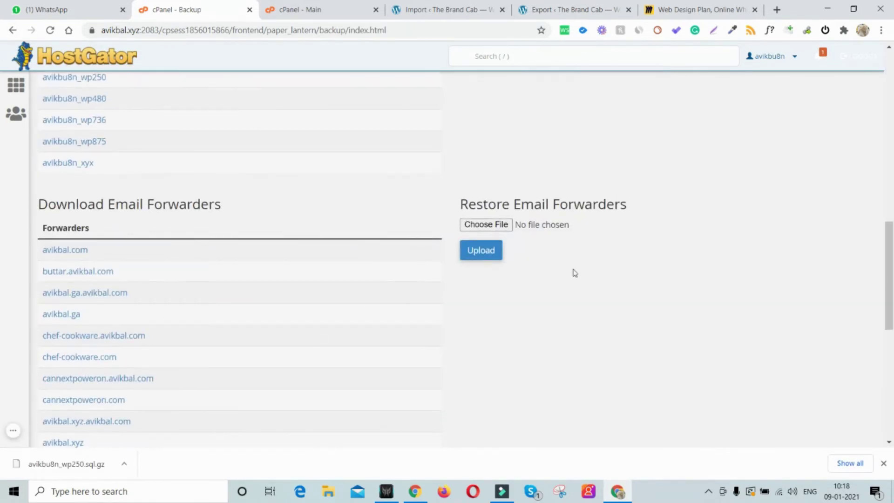
pyautogui.scroll(10, 343, 371)
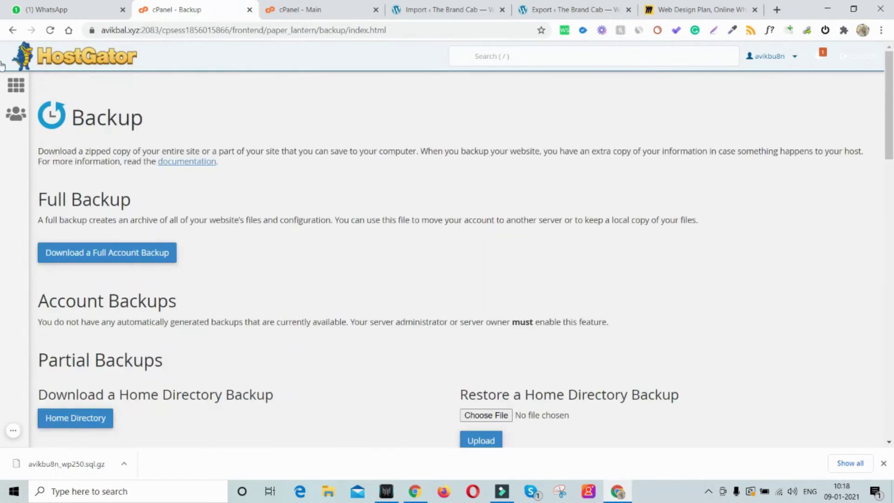
# - Leave the Backup page, switch to the WordPress import page, and highlight the maximum upload file size
pyautogui.click(76, 65)
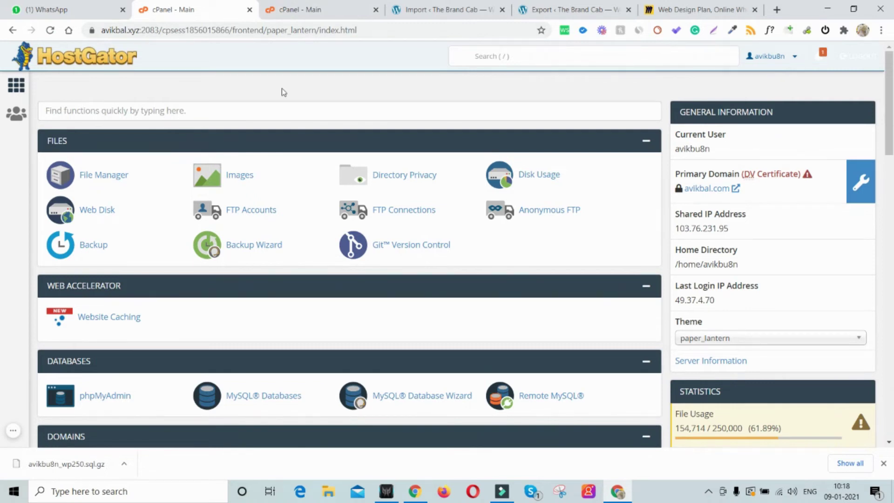
pyautogui.click(432, 9)
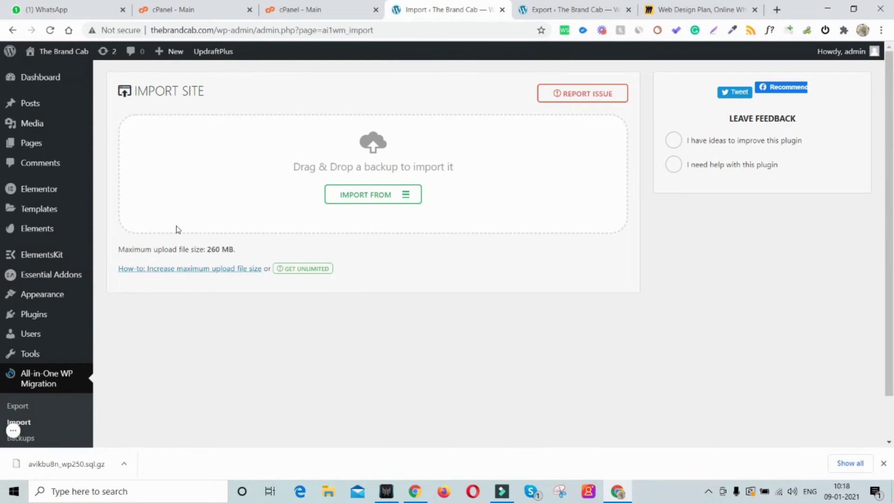
pyautogui.moveTo(68, 296)
pyautogui.moveTo(241, 252); pyautogui.dragTo(207, 249)
# - Switch to the other cPanel page, search its functions for "php", and open the MultiPHP INI Editor
pyautogui.click(316, 12)
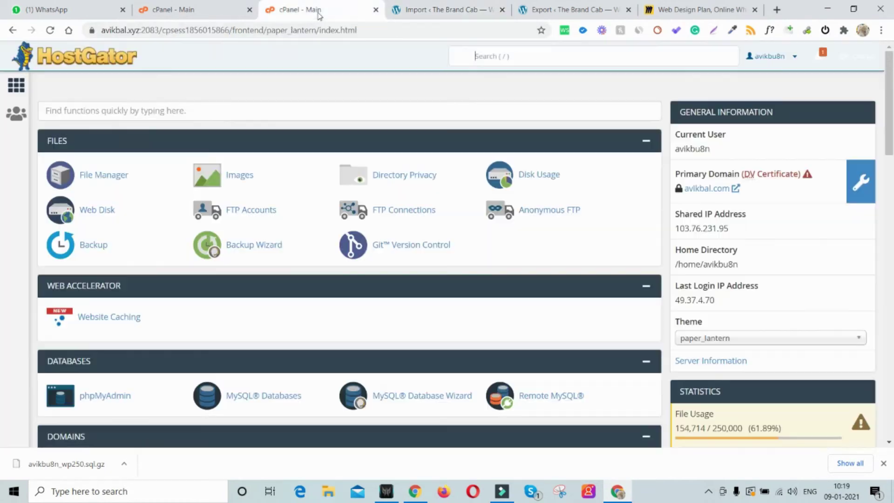
pyautogui.click(204, 114)
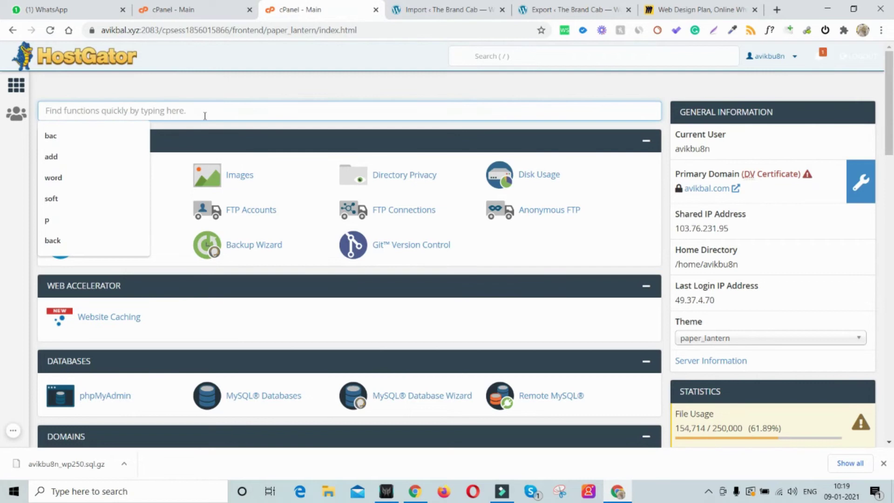
pyautogui.write('php')
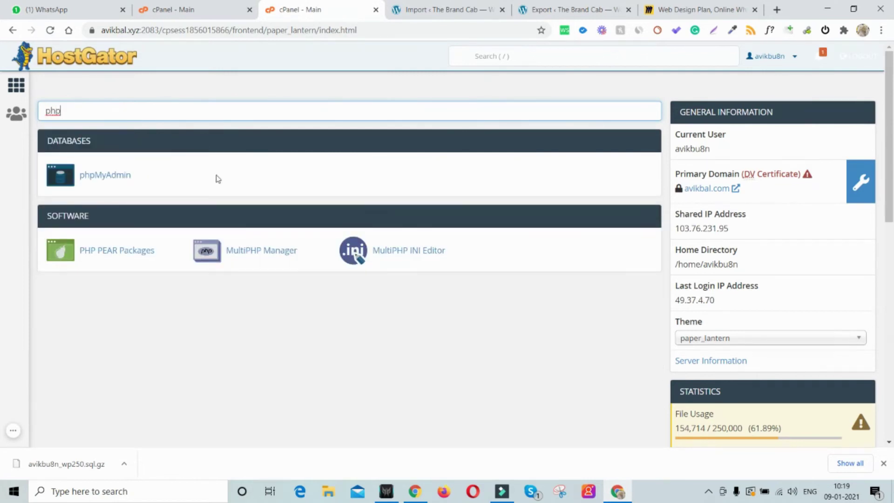
pyautogui.click(412, 254)
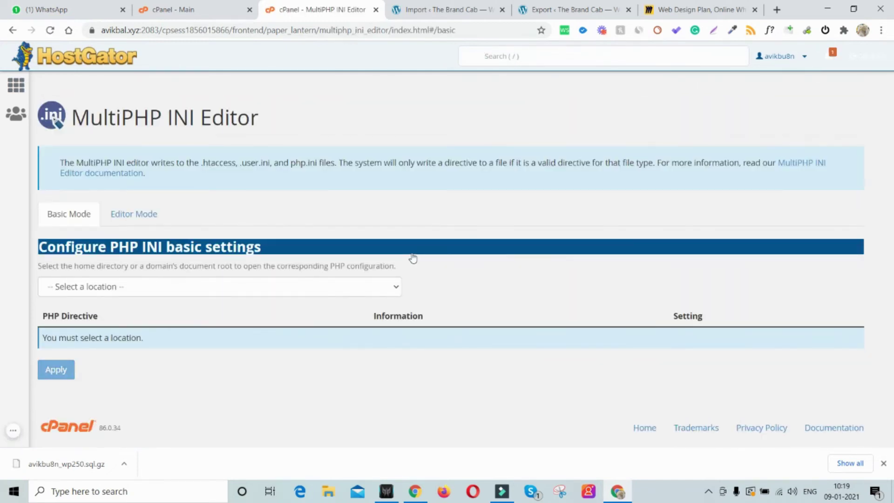
# - Return to the WordPress import page, reload it, and highlight the maximum upload file size
pyautogui.click(325, 292)
pyautogui.click(334, 289)
pyautogui.click(445, 11)
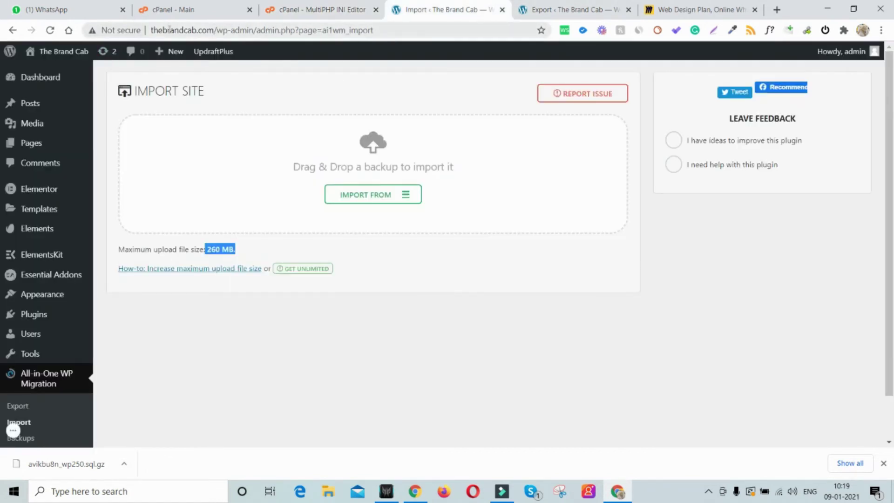
pyautogui.click(236, 253)
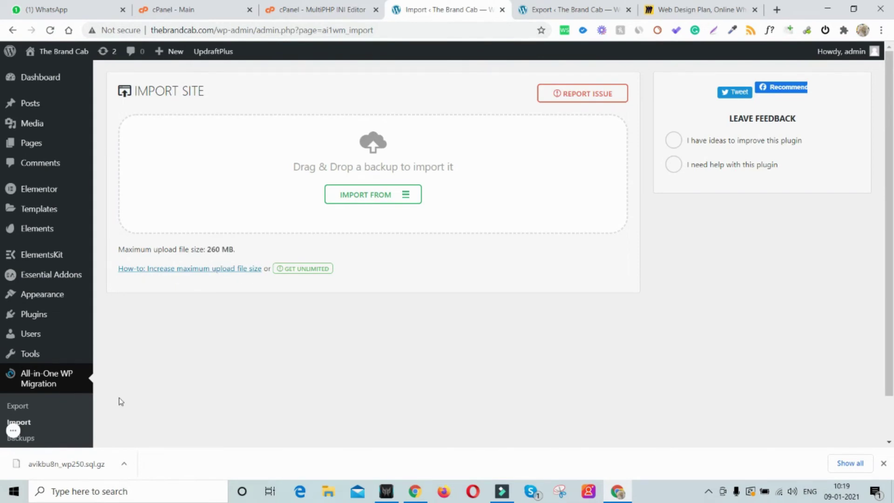
pyautogui.click(26, 425)
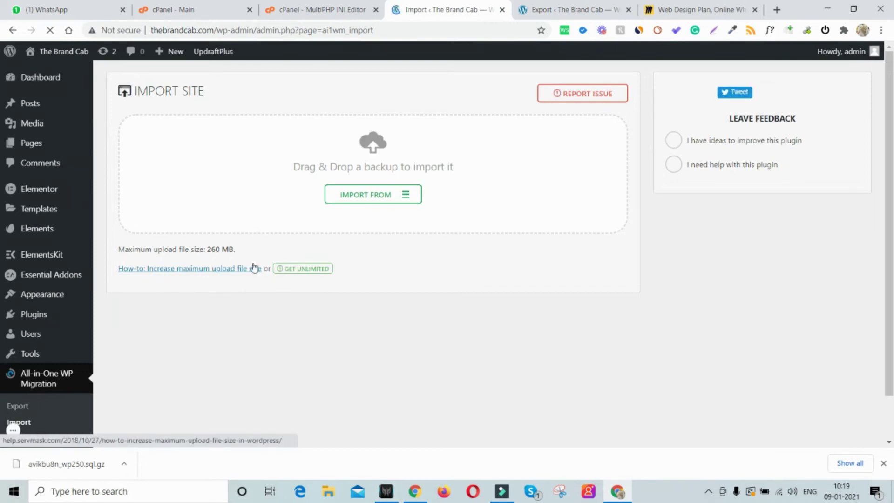
pyautogui.moveTo(207, 249); pyautogui.dragTo(259, 253)
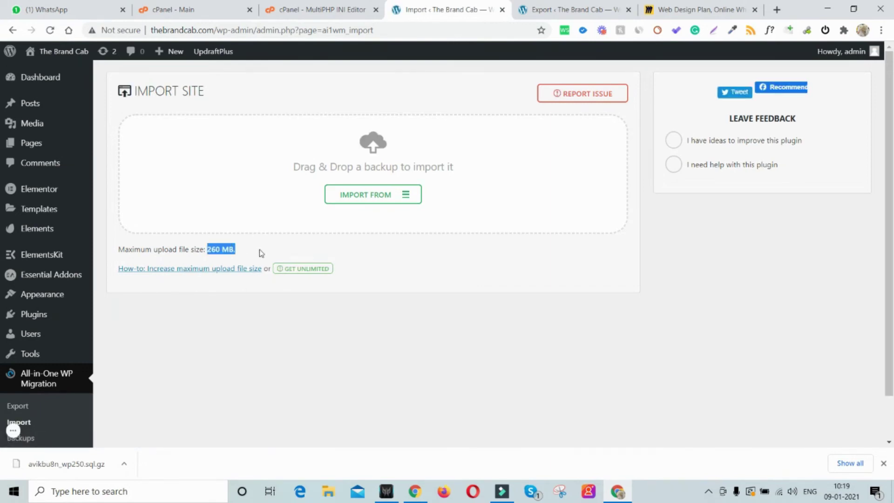
# - Switch back to the MultiPHP INI Editor and load the PHP directives for thebrandcab.com
pyautogui.click(310, 16)
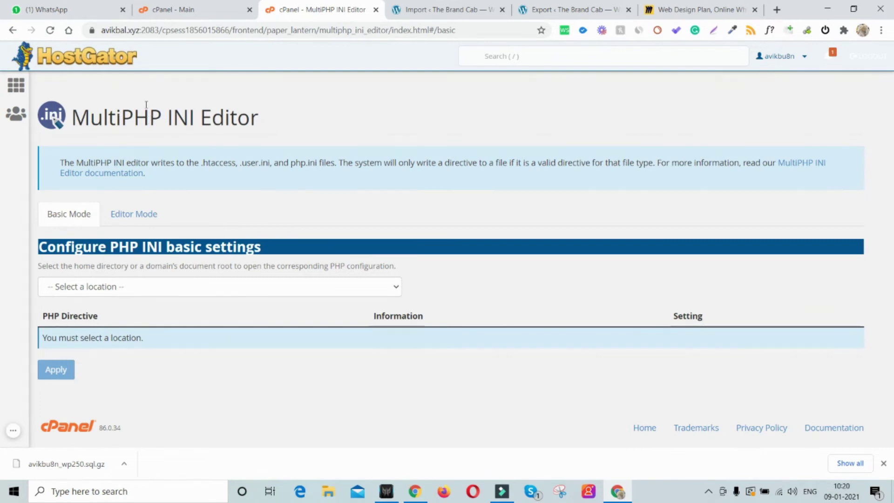
pyautogui.click(173, 291)
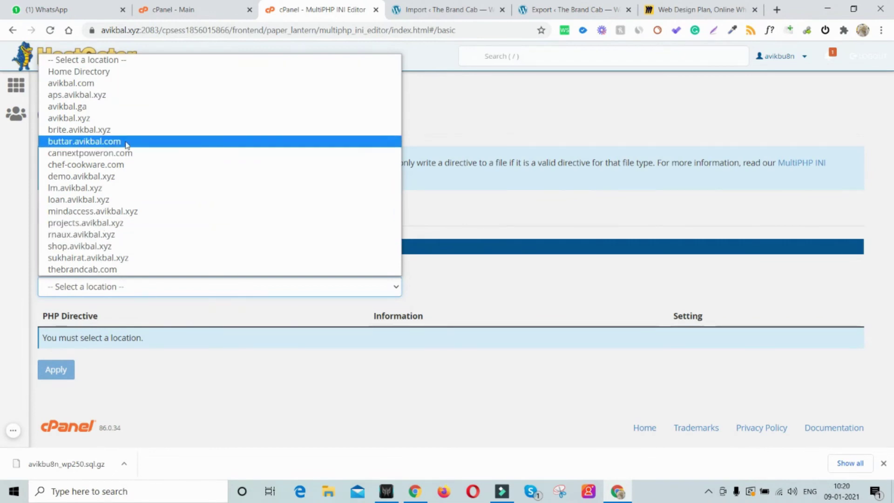
pyautogui.click(122, 269)
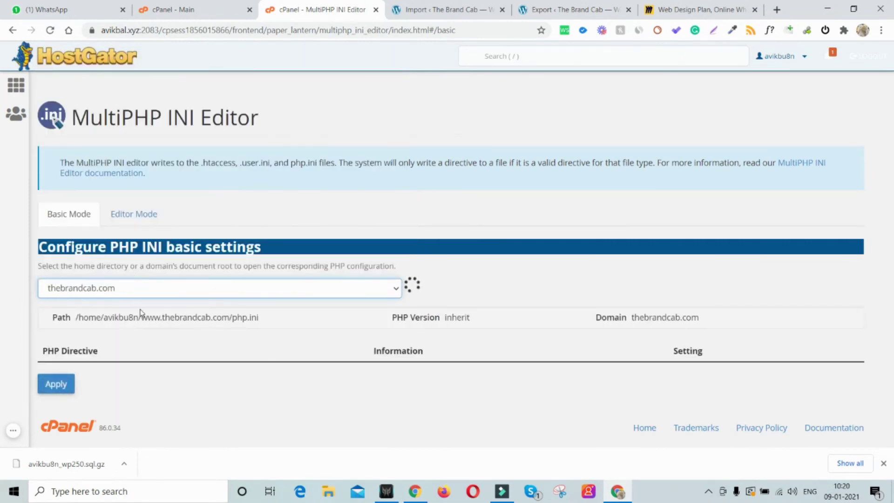
pyautogui.scroll(-4, 361, 288)
pyautogui.scroll(-2, 379, 284)
pyautogui.scroll(2, 396, 298)
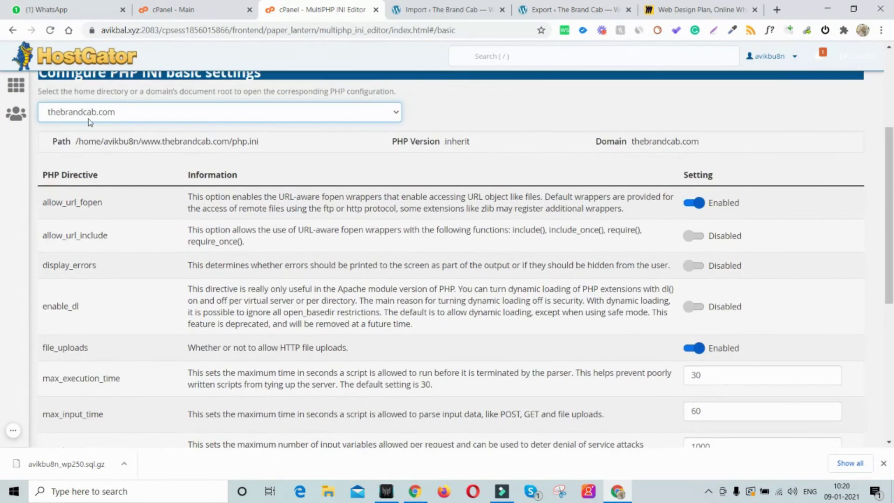
pyautogui.scroll(-5, 627, 309)
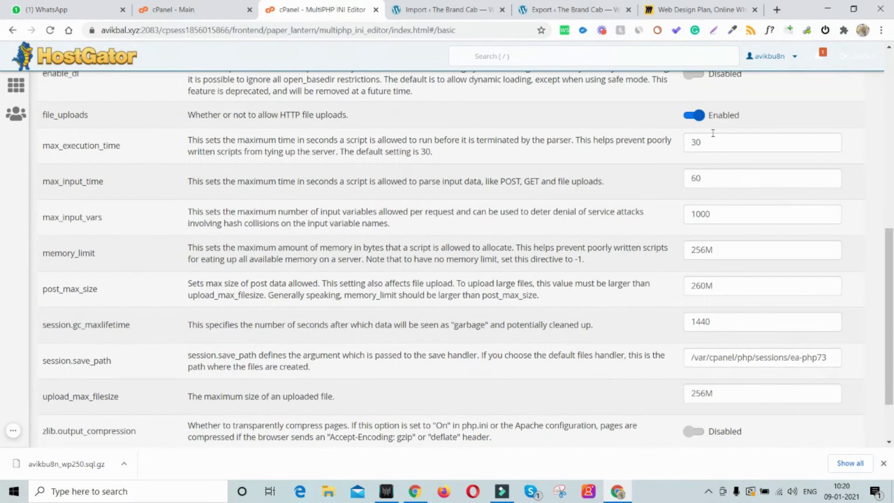
# - Set the post_max_size, memory_limit, and upload_max_filesize directives to 512M
pyautogui.moveTo(707, 286); pyautogui.dragTo(686, 285)
pyautogui.write('512')
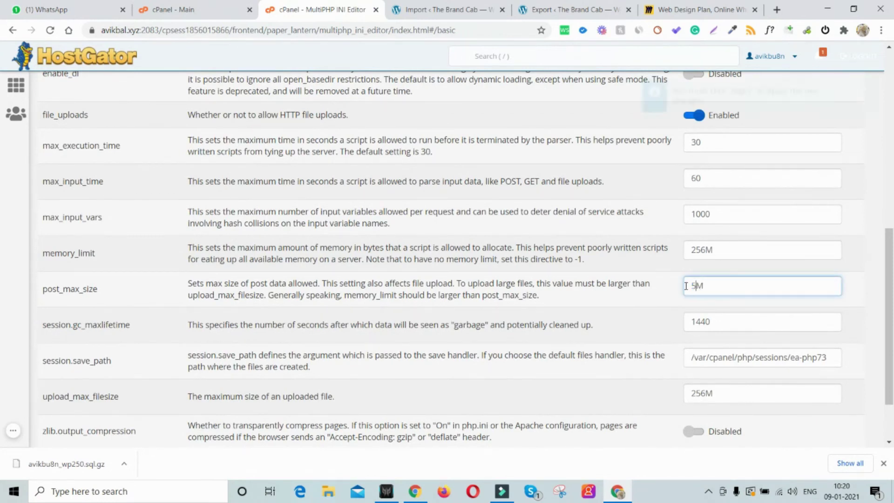
pyautogui.moveTo(705, 252); pyautogui.dragTo(643, 258)
pyautogui.write('512')
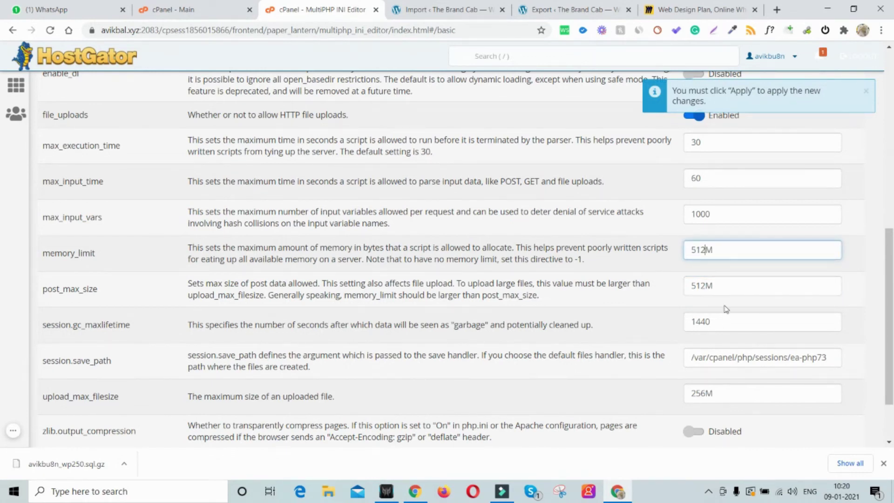
pyautogui.moveTo(706, 286); pyautogui.dragTo(690, 286)
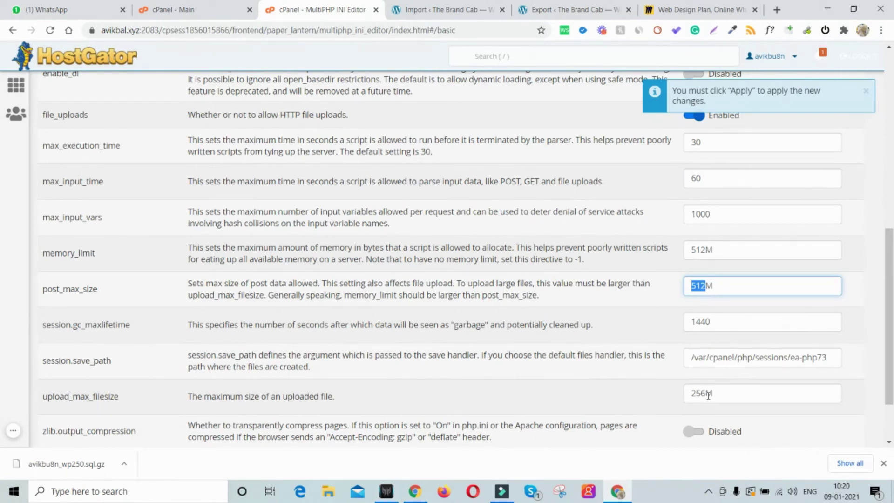
pyautogui.moveTo(705, 393); pyautogui.dragTo(668, 403)
pyautogui.write('512')
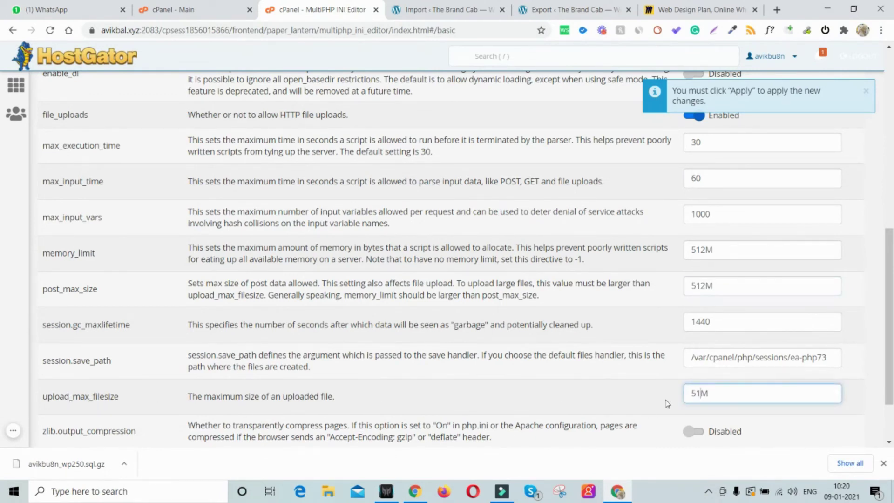
# - Apply the edited PHP settings and reload the WordPress import page to check its upload limit
pyautogui.scroll(-2, 762, 396)
pyautogui.scroll(9, 761, 397)
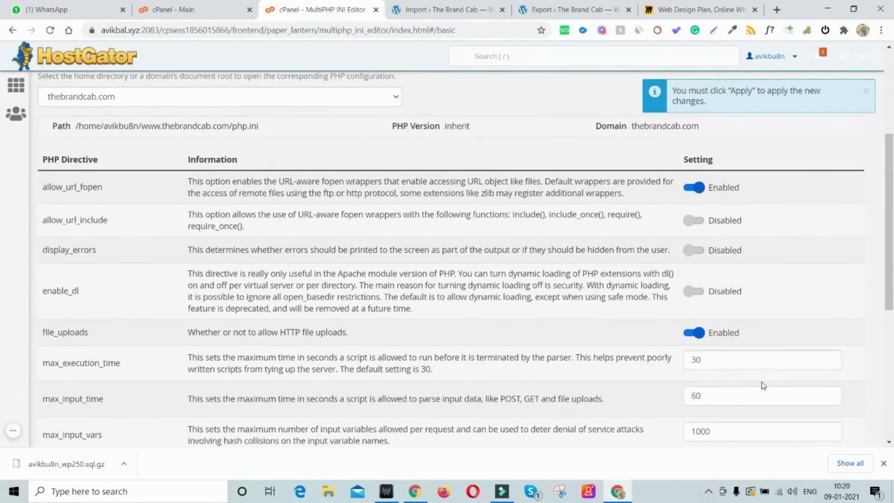
pyautogui.scroll(-6, 760, 385)
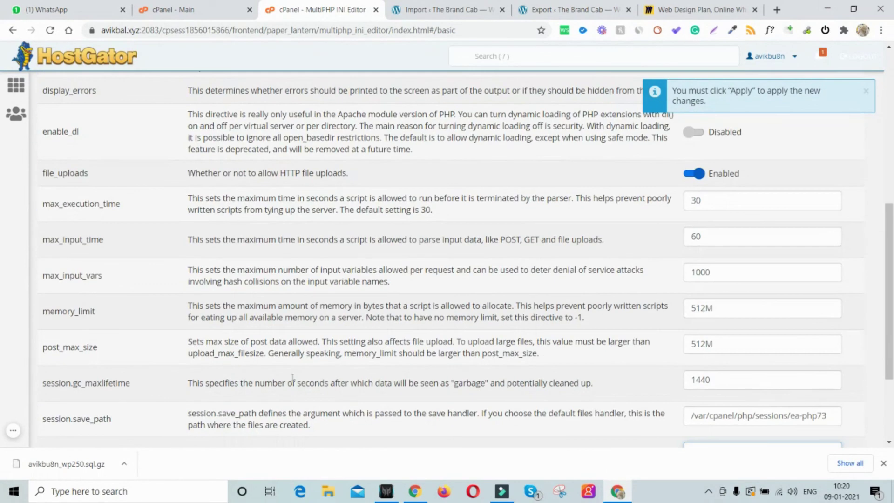
pyautogui.scroll(-3, 140, 424)
pyautogui.click(53, 394)
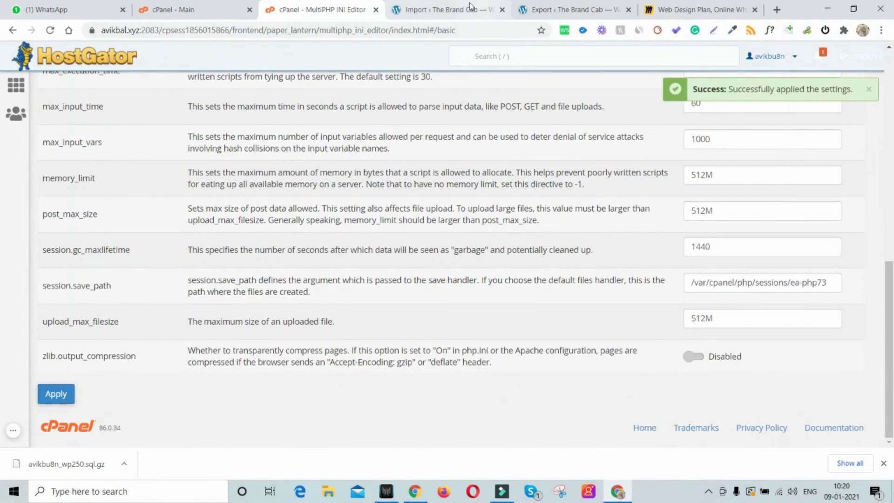
pyautogui.click(442, 10)
pyautogui.click(50, 31)
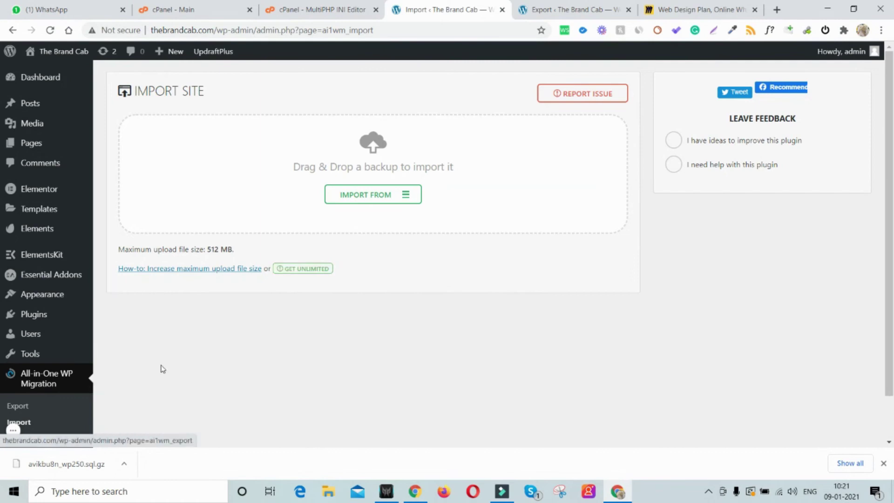
# - Open the Get Unlimited offer, compare the Basic and Premium plans of All-in-One WP Migration Import, and return to the import page
pyautogui.click(305, 269)
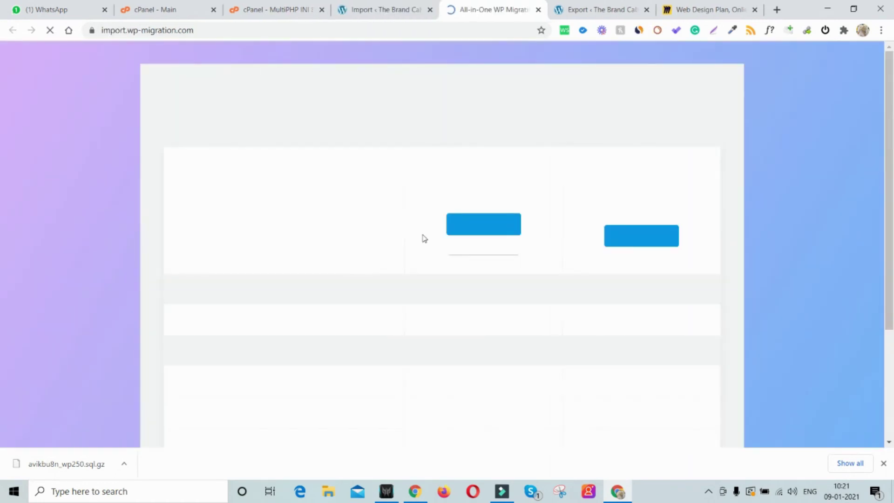
pyautogui.scroll(-1, 501, 241)
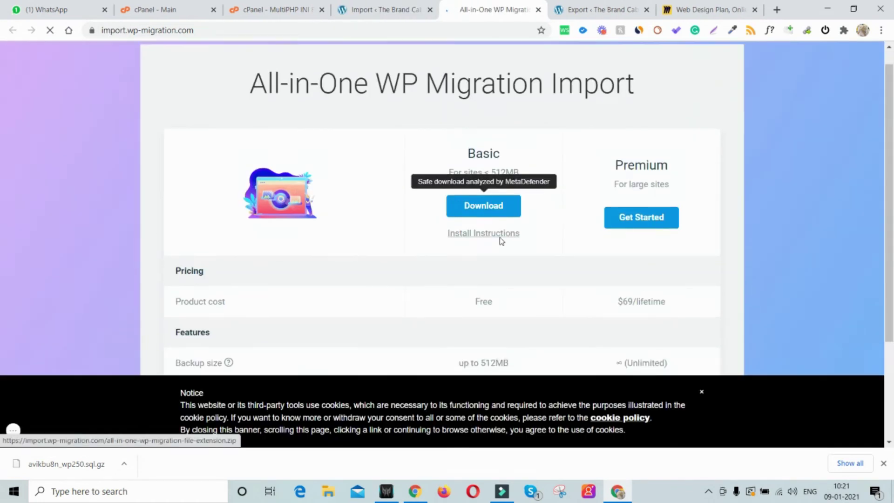
pyautogui.scroll(-2, 501, 240)
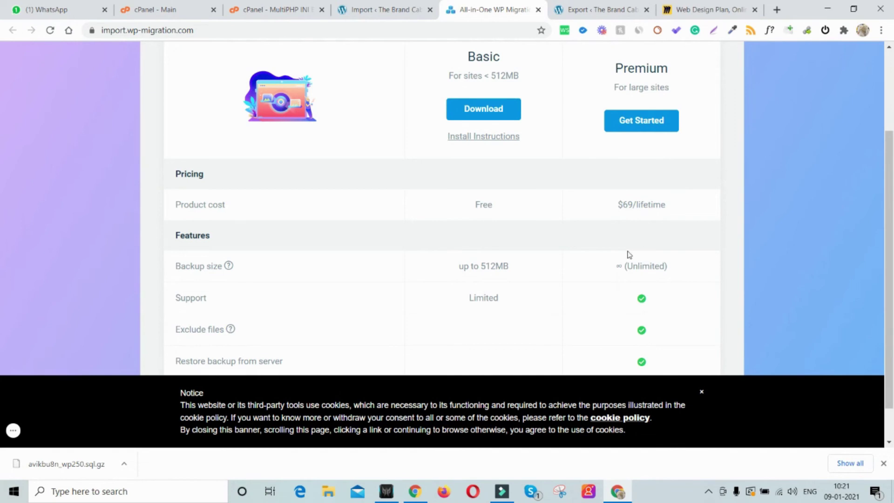
pyautogui.scroll(3, 626, 253)
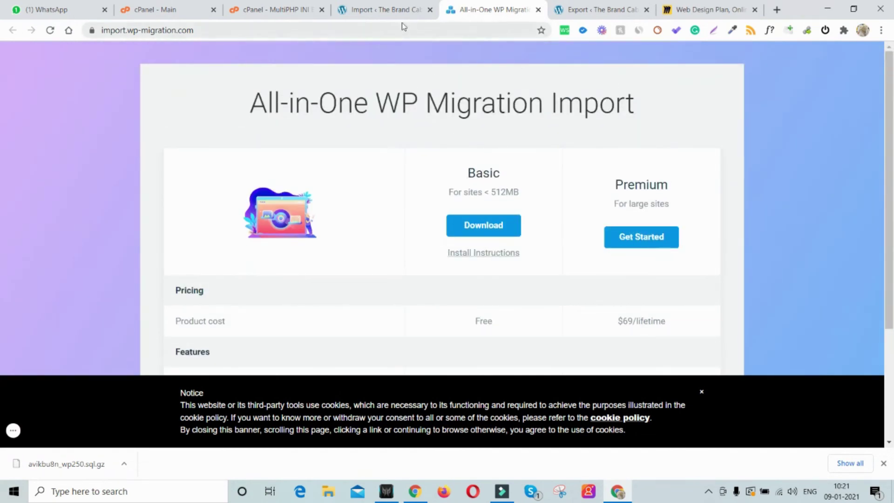
pyautogui.click(379, 10)
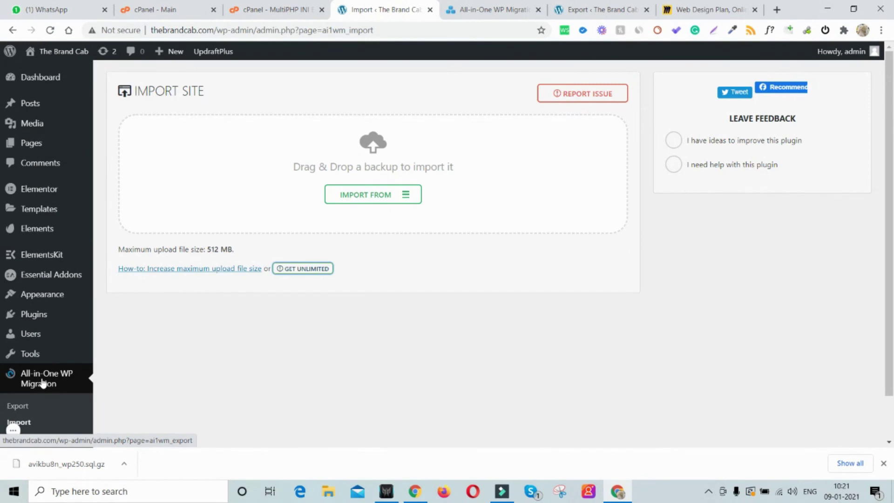
# - Open the WordPress page for adding new plugins and show its zip upload form
pyautogui.scroll(-1, 161, 339)
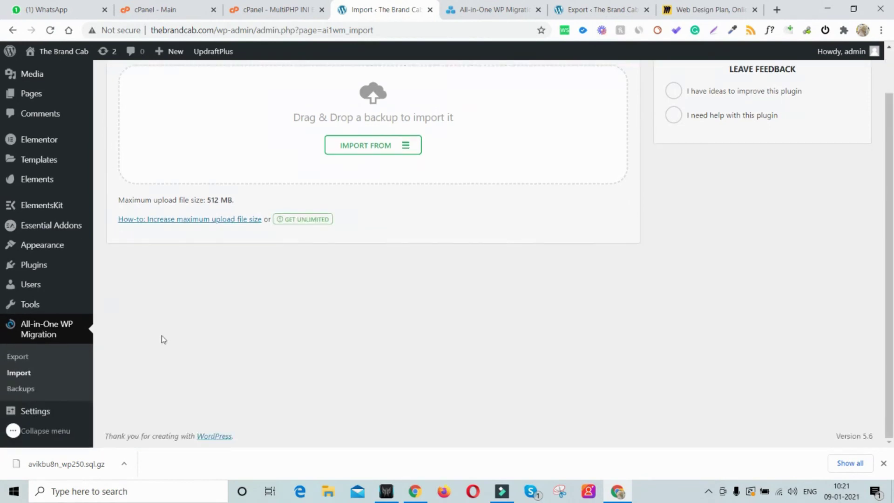
pyautogui.moveTo(32, 304)
pyautogui.moveTo(38, 272)
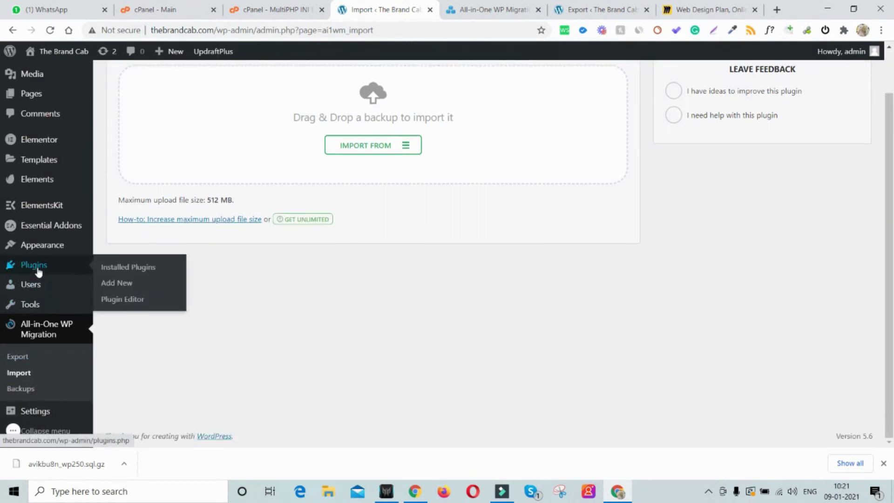
pyautogui.click(118, 287)
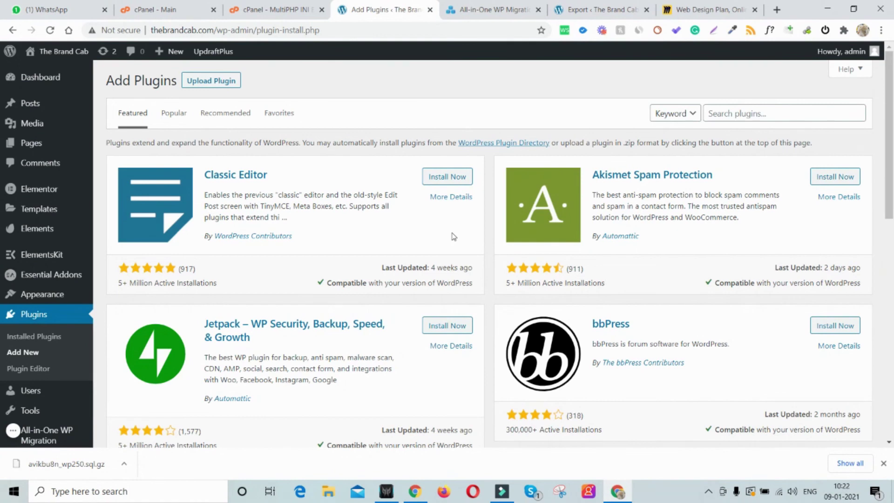
pyautogui.click(216, 82)
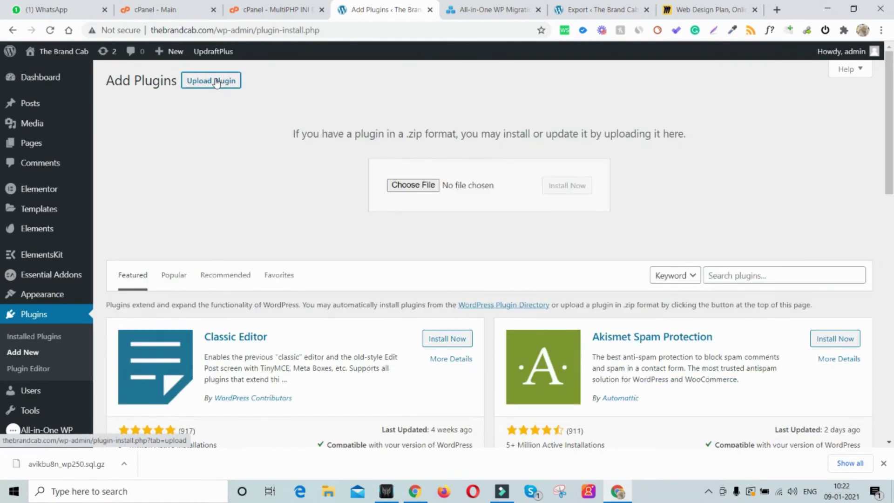
# - Upload all-in-one-wp-migration-unlimited-extension from the All-in-One WP Migration folder on New Volume (F:), then install and activate it
pyautogui.click(419, 186)
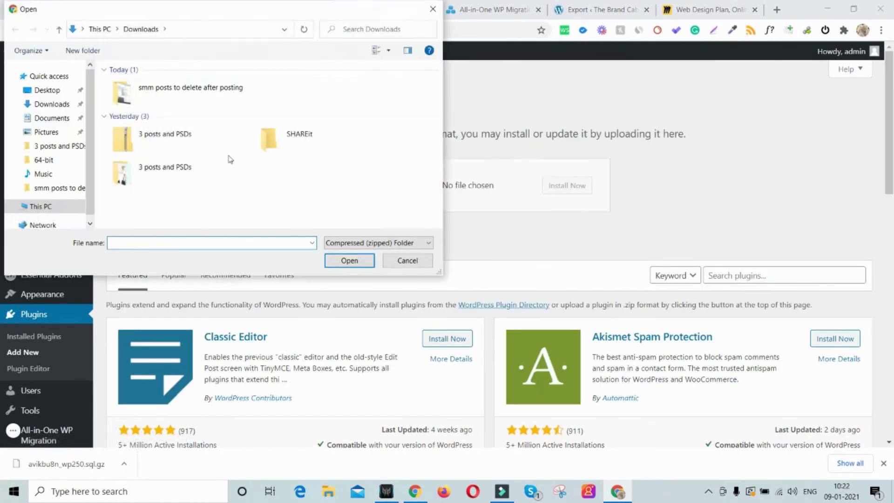
pyautogui.scroll(-1, 69, 177)
pyautogui.click(68, 186)
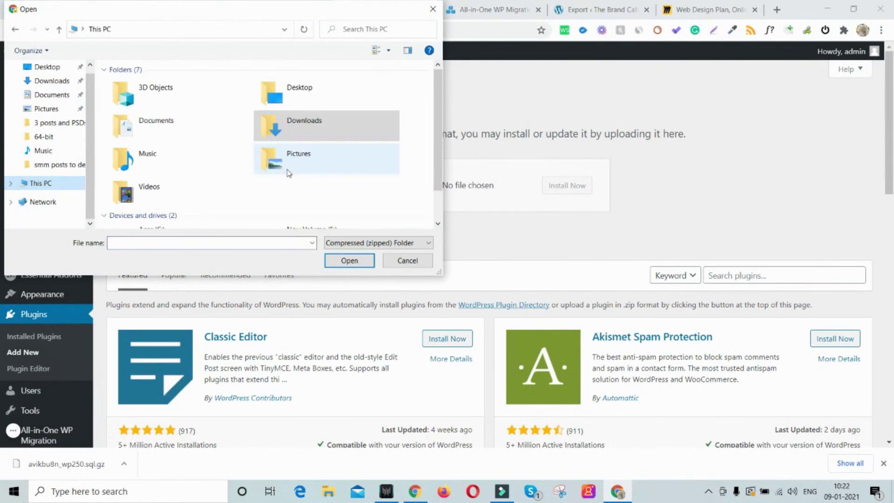
pyautogui.scroll(-1, 296, 181)
pyautogui.doubleClick(315, 202)
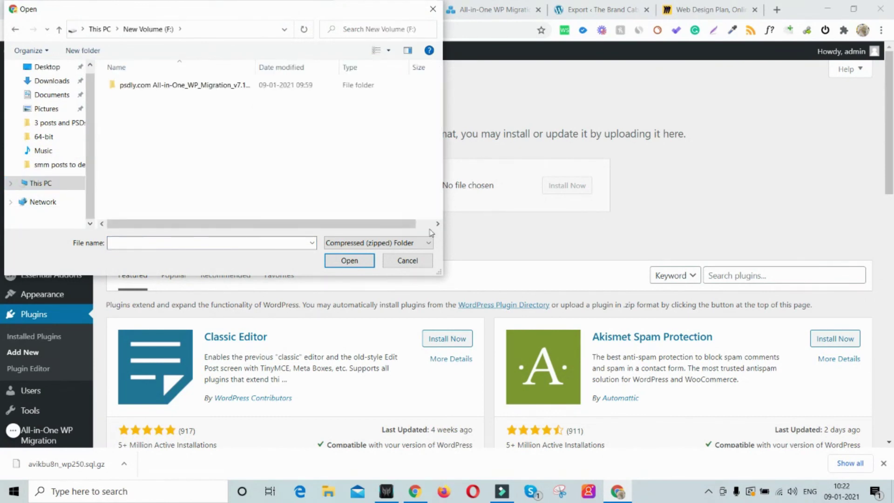
pyautogui.doubleClick(174, 86)
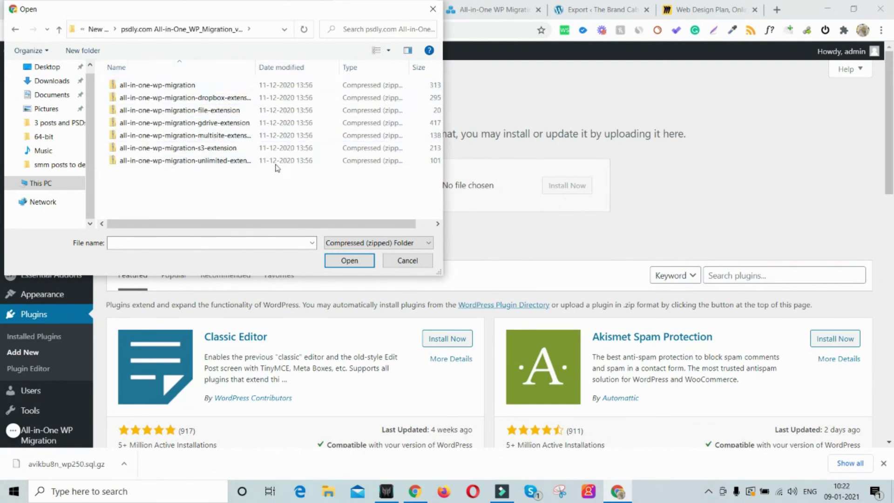
pyautogui.moveTo(255, 65); pyautogui.dragTo(321, 65)
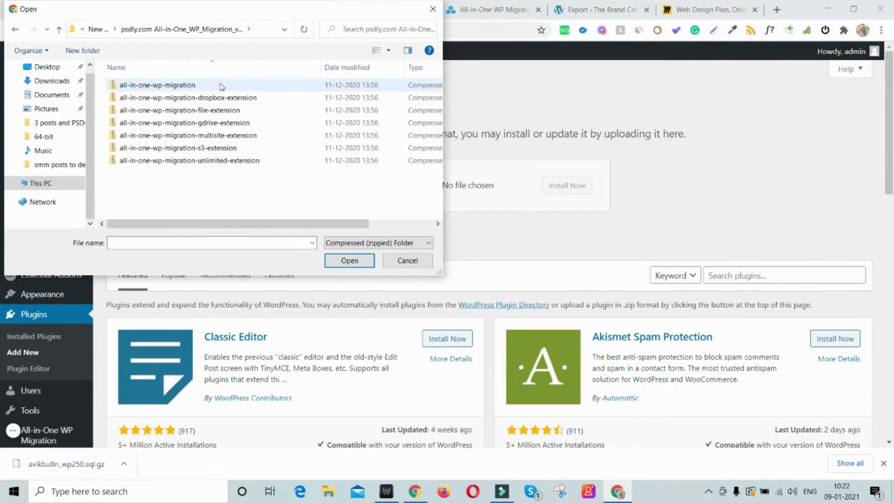
pyautogui.click(254, 160)
pyautogui.click(351, 261)
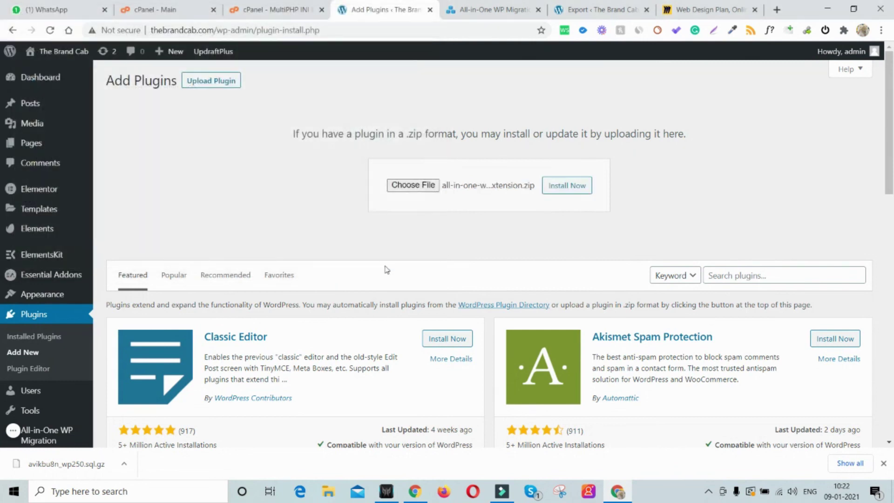
pyautogui.click(568, 186)
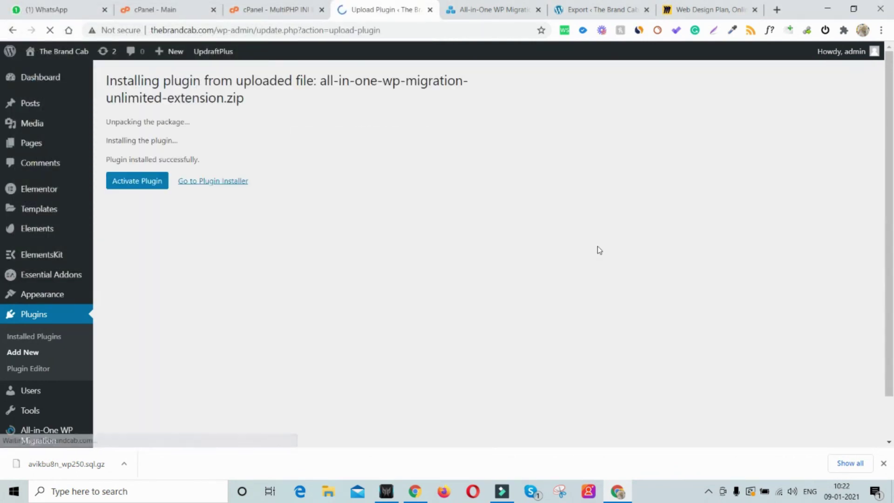
pyautogui.click(120, 180)
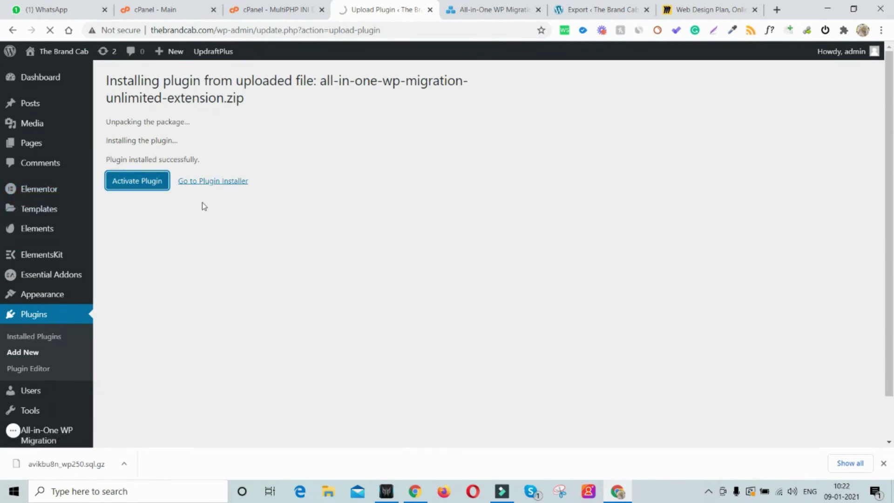
# - Open the All-in-One WP Migration import page to check the upload limit, and briefly revisit the Basic and Premium plan comparison
pyautogui.scroll(-2, 36, 372)
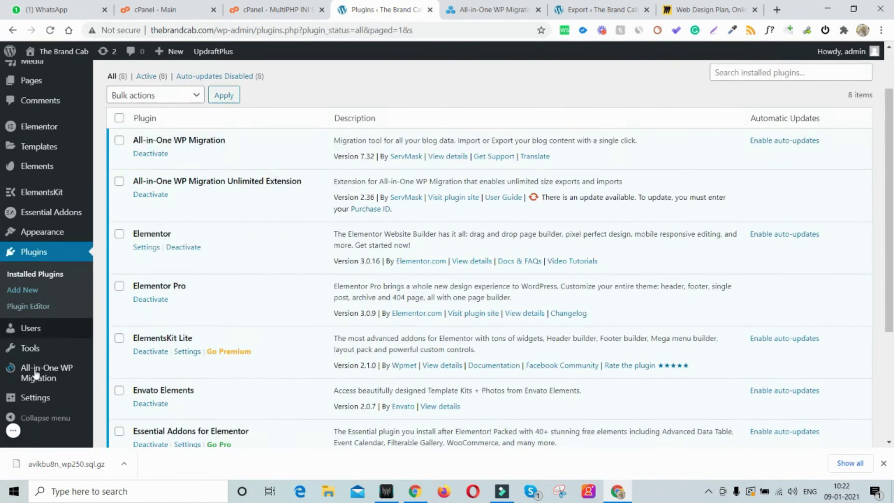
pyautogui.scroll(-5, 36, 372)
pyautogui.moveTo(59, 392)
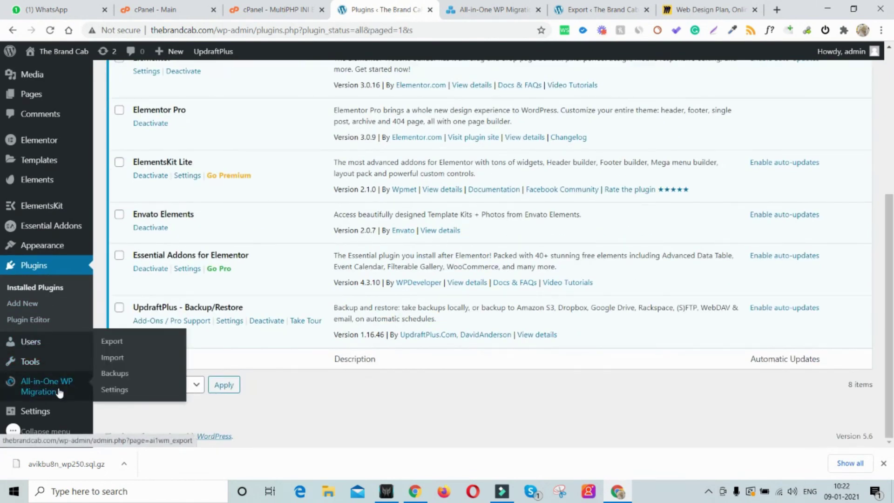
pyautogui.click(110, 358)
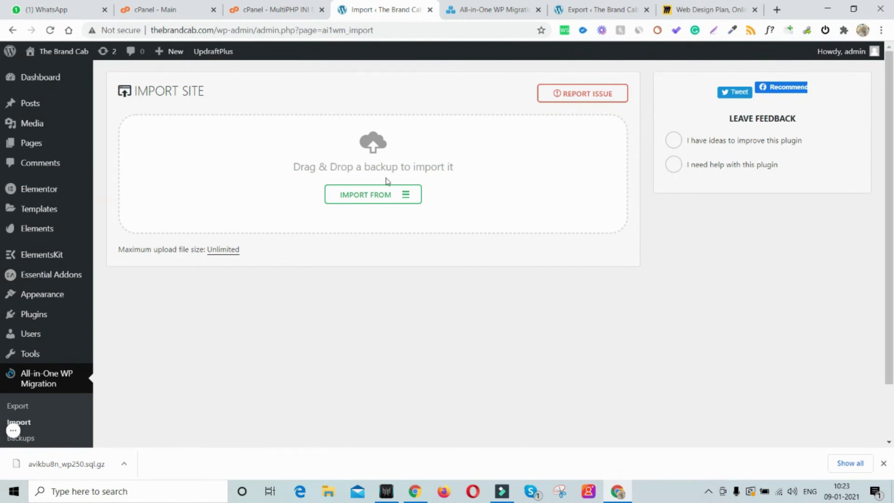
pyautogui.click(479, 9)
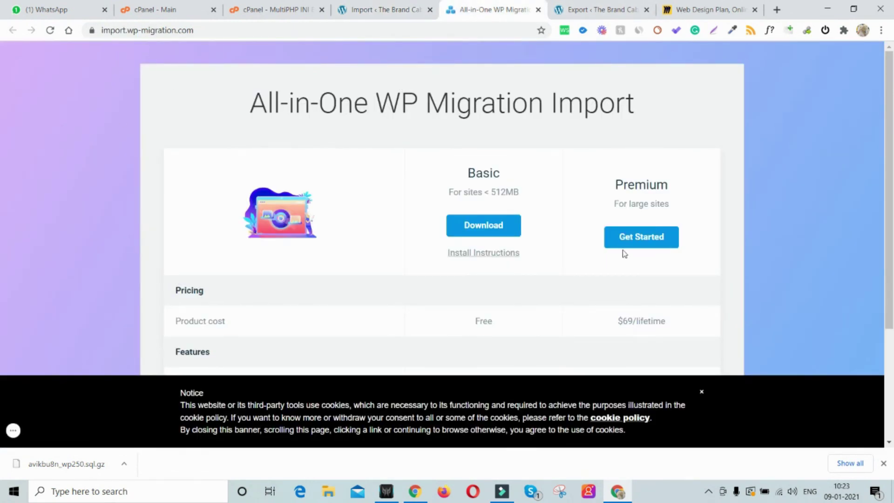
pyautogui.click(379, 10)
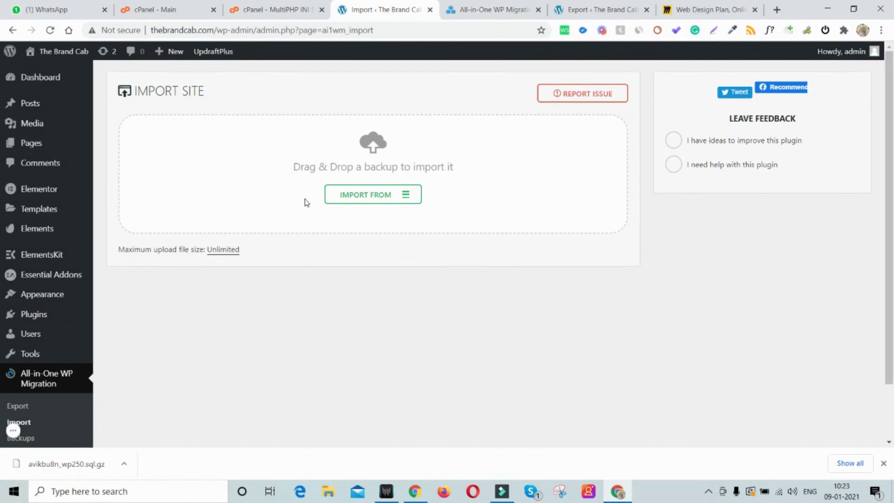